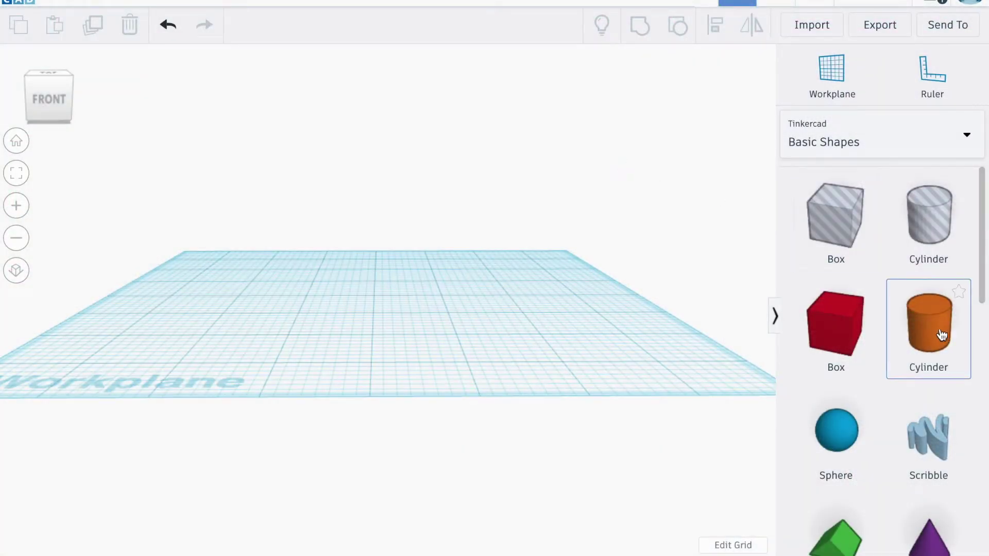
- Place an orange cylinder and resize it to a 2 × 2 disc 0.2 tall
left_click_drag(942, 335, 376, 297)
right_click_drag(381, 342, 412, 422)
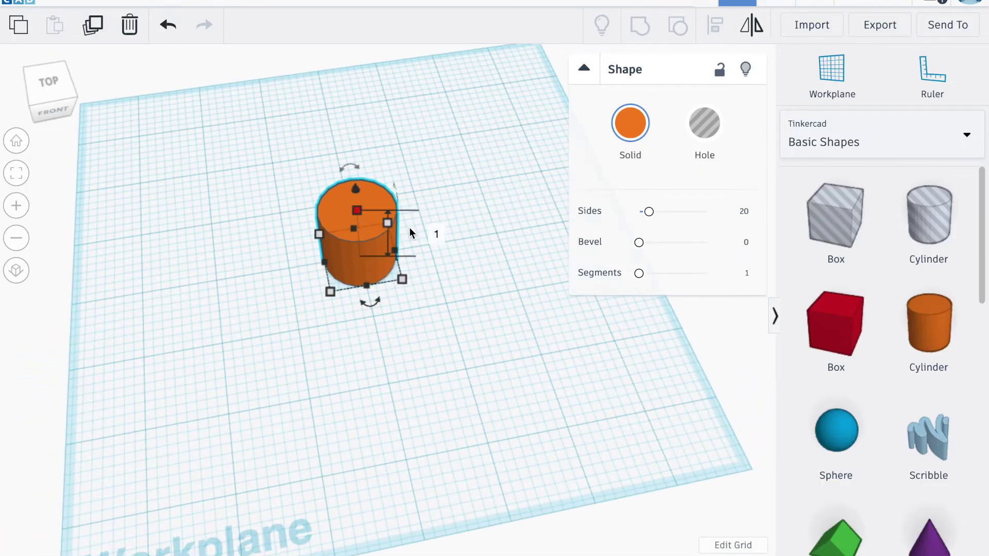
left_click(442, 237)
type("0.2")
key("Return")
mouse_move(404, 280)
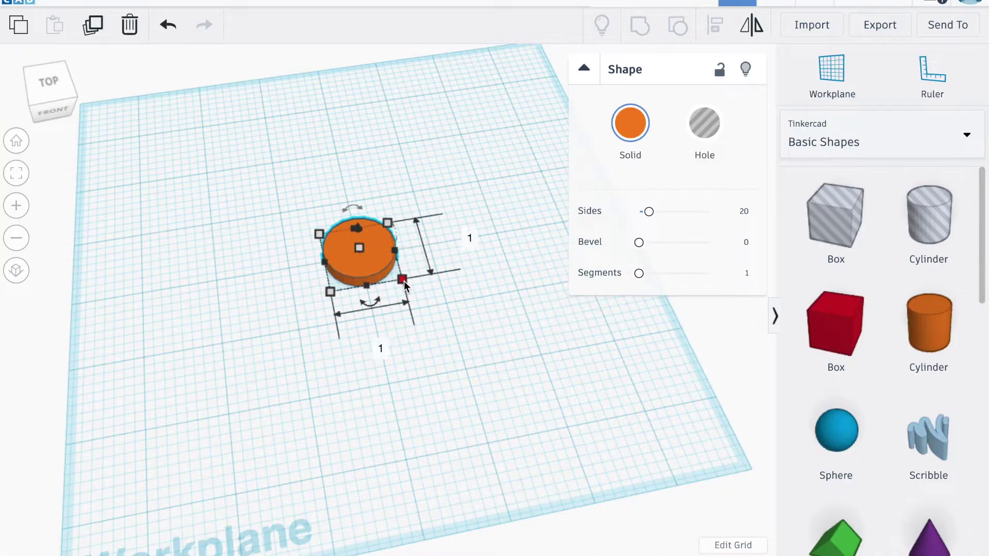
left_click(377, 350)
type("2")
left_click(468, 238)
type("2")
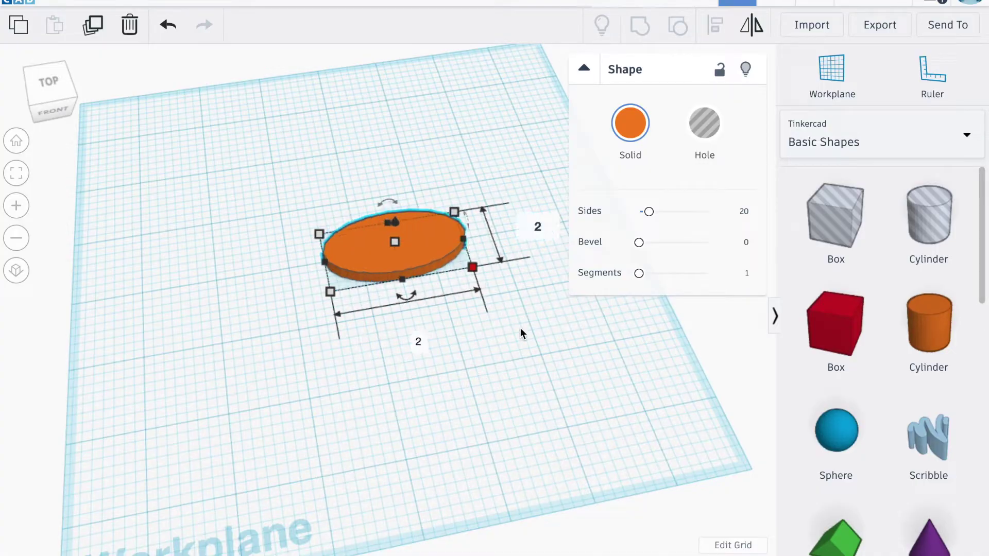
key("Return")
- Import the snail 02.svg drawing with its scale reduced to 5
key("f")
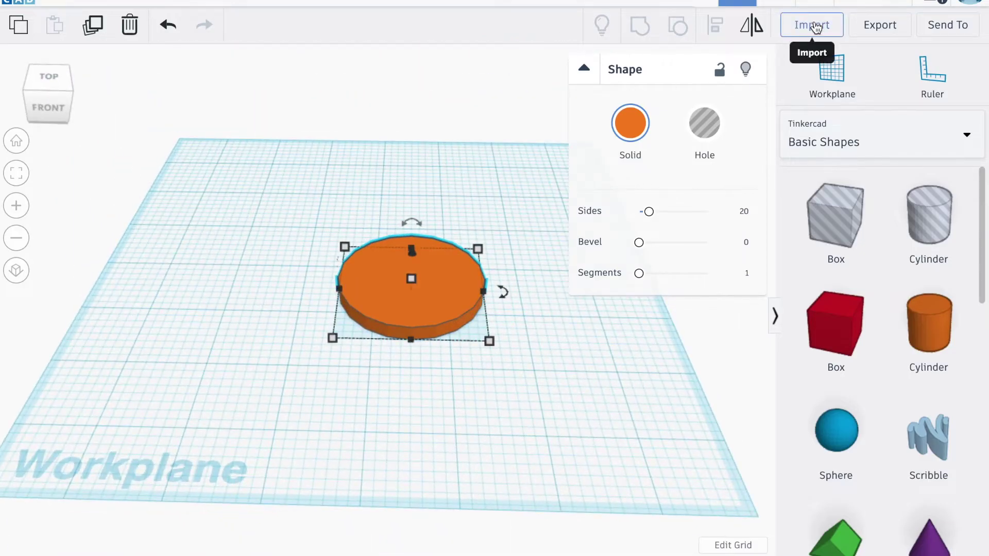
left_click(813, 25)
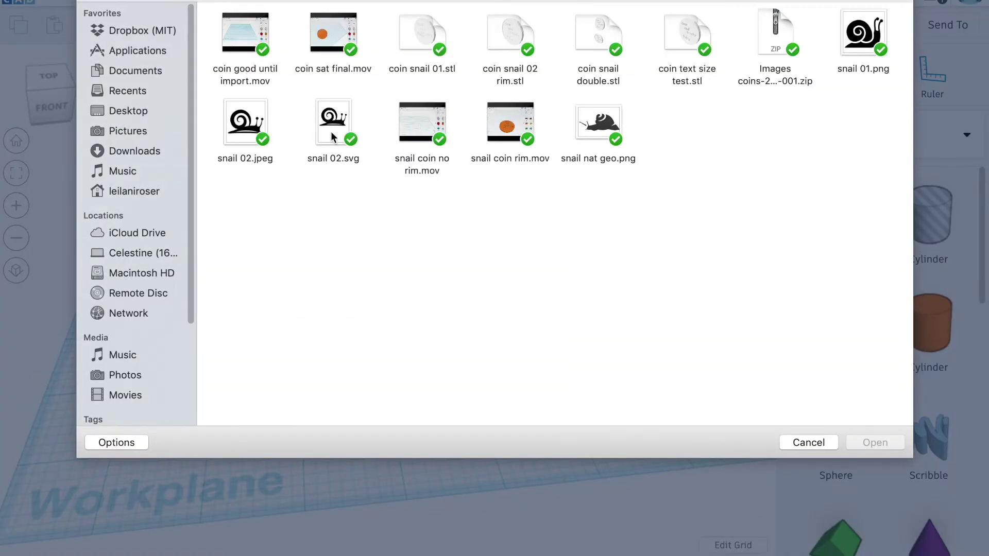
left_click(333, 137)
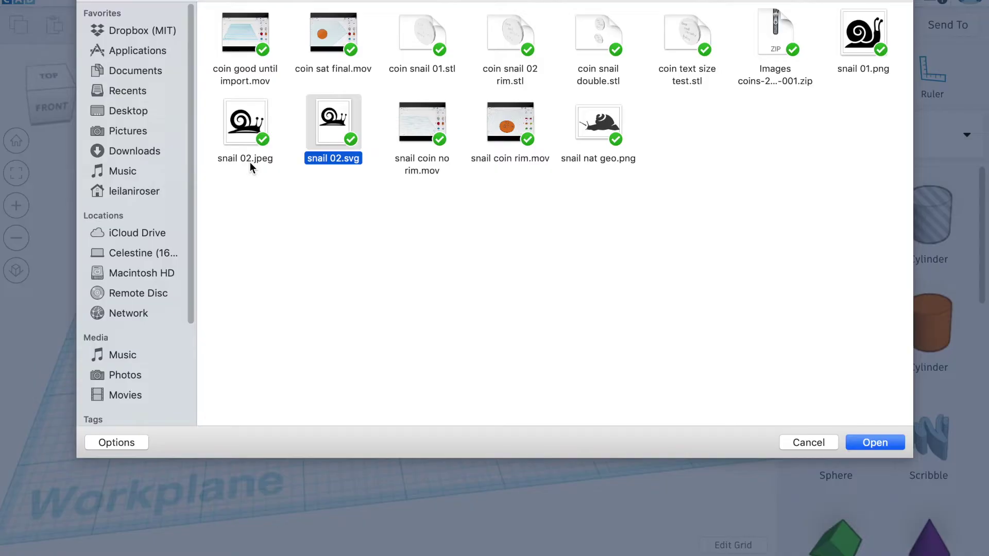
left_click(898, 444)
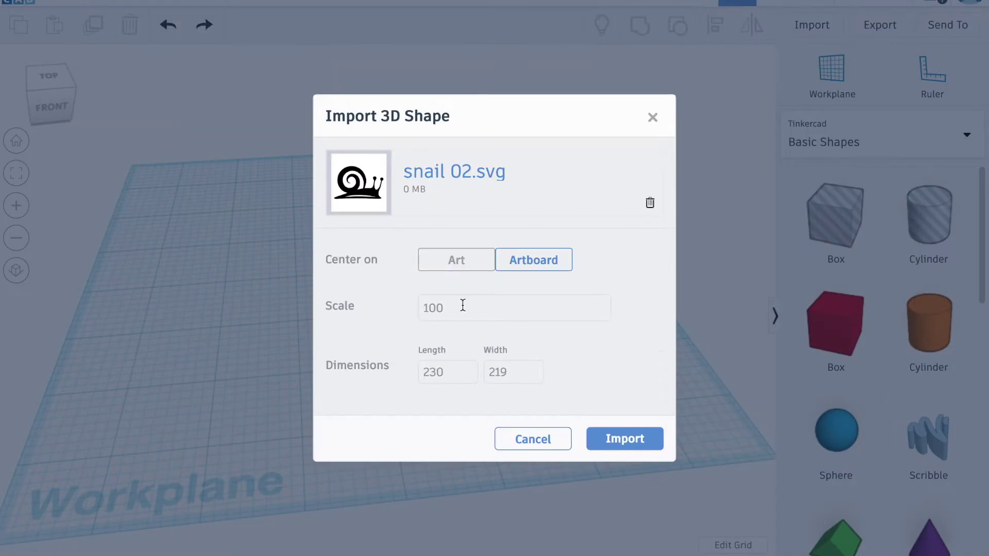
left_click_drag(463, 305, 403, 300)
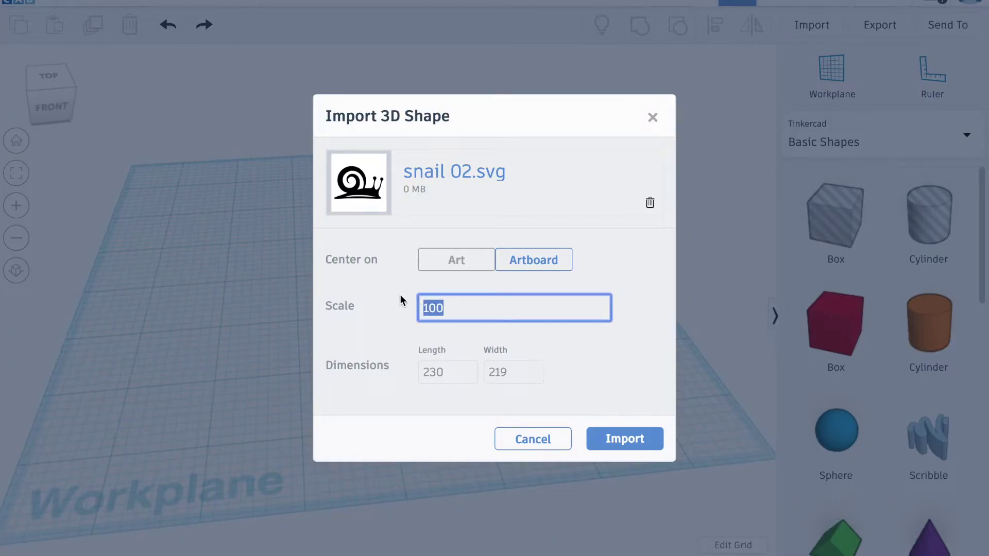
type("5")
left_click(650, 439)
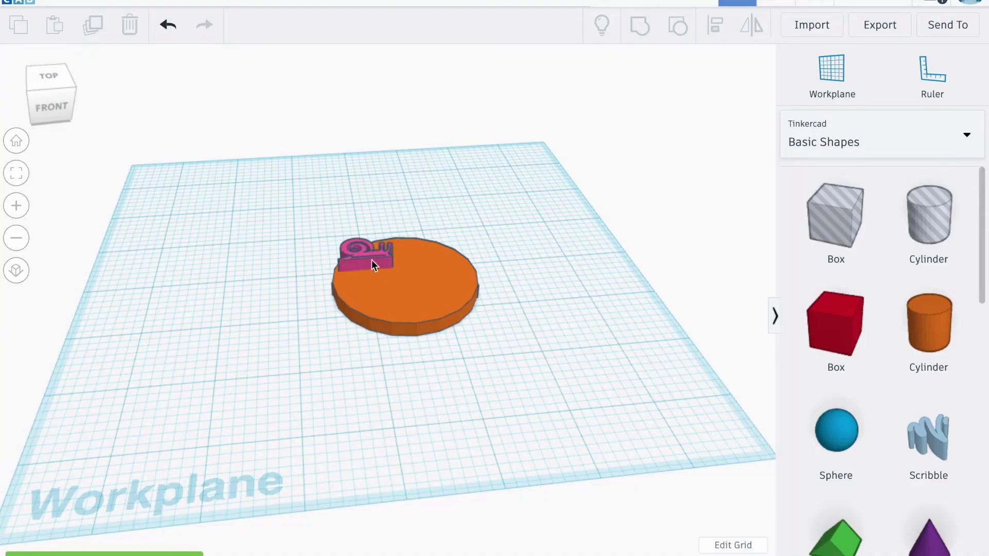
- Move the snail onto the centre of the orange disc
left_click_drag(372, 260, 419, 300)
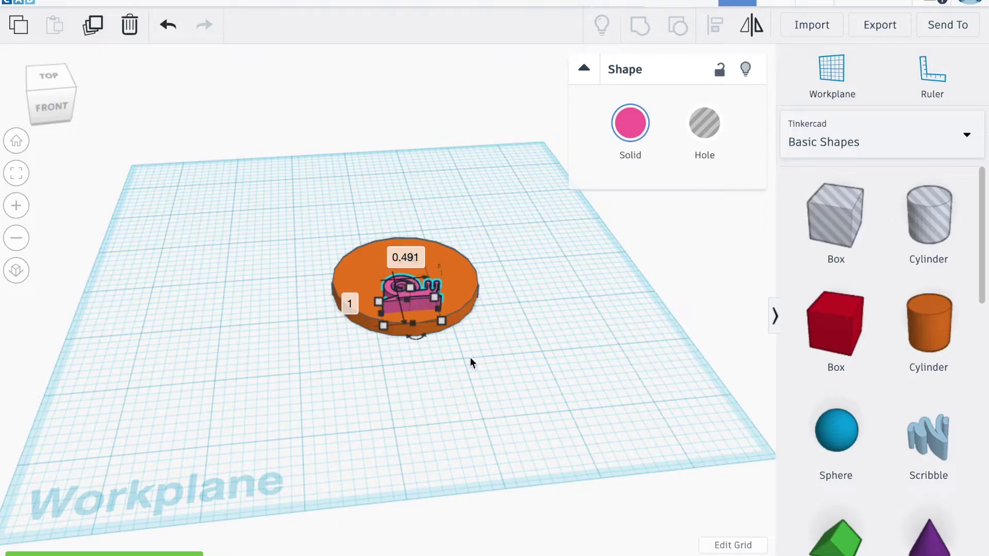
right_click_drag(470, 357, 466, 486)
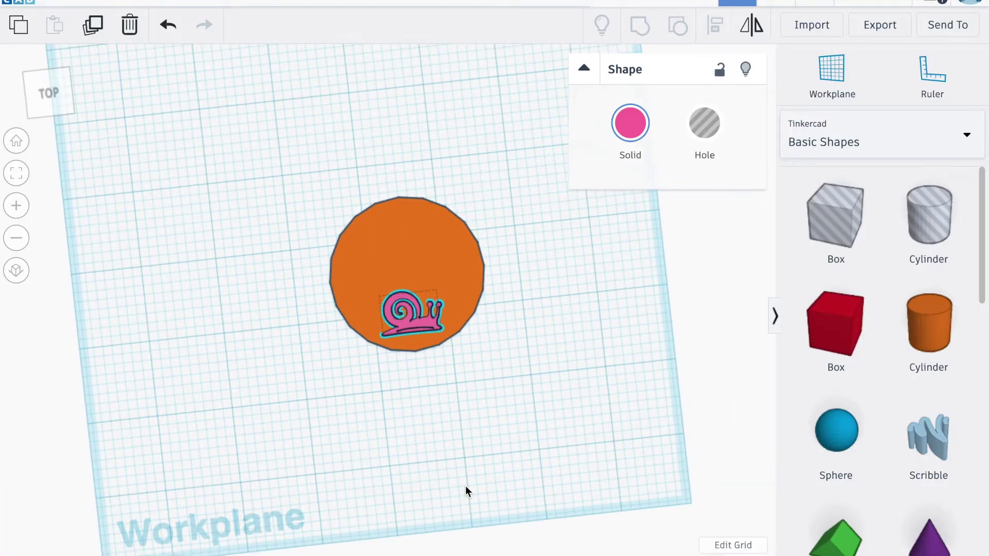
right_click_drag(471, 430, 453, 330)
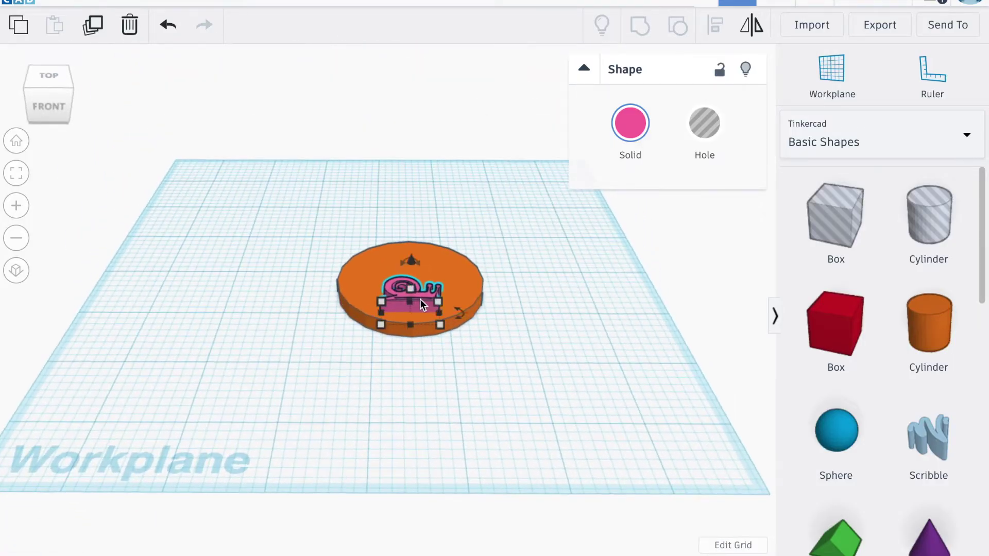
- Make the snail a hole 0.05 tall, then select it together with the disc
left_click(412, 287)
mouse_move(410, 288)
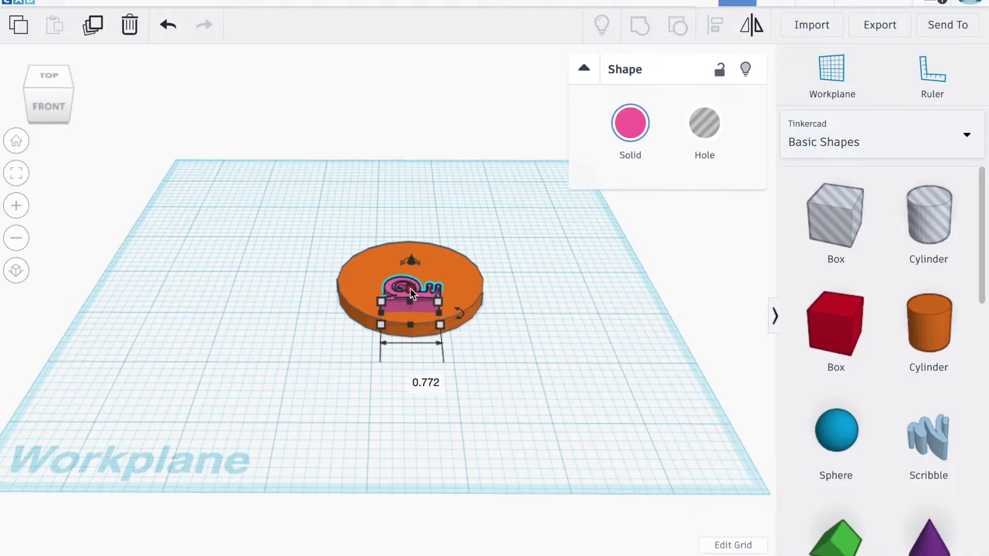
left_click(708, 123)
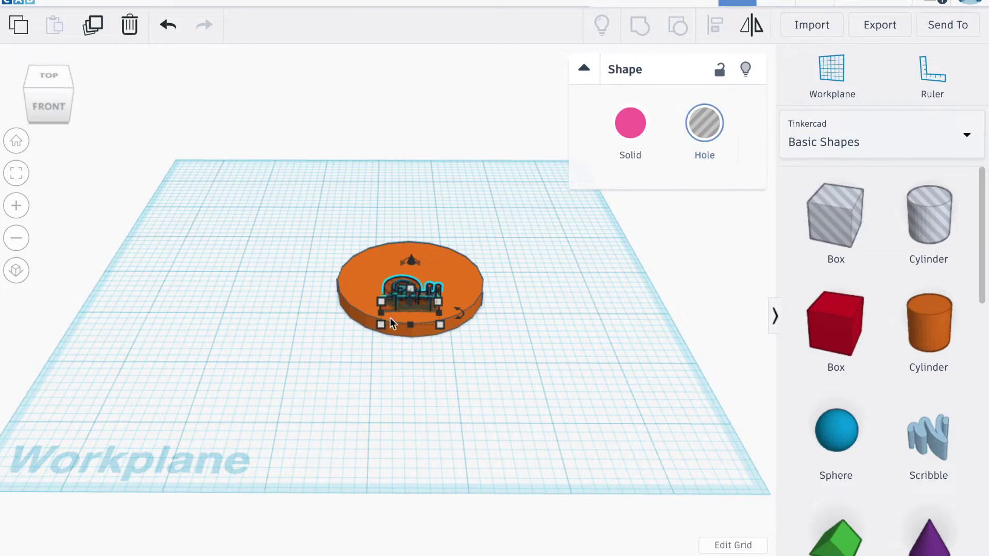
mouse_move(411, 292)
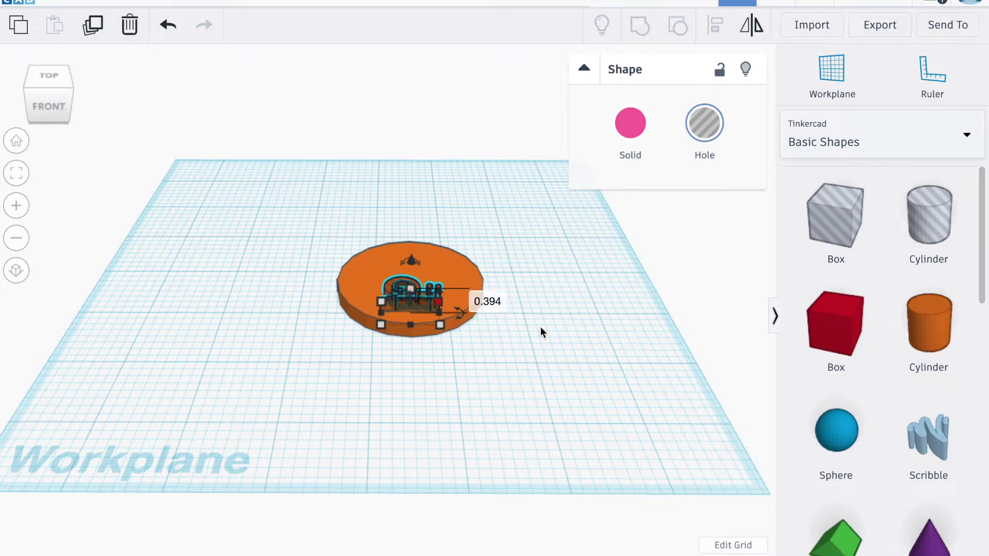
left_click(493, 302)
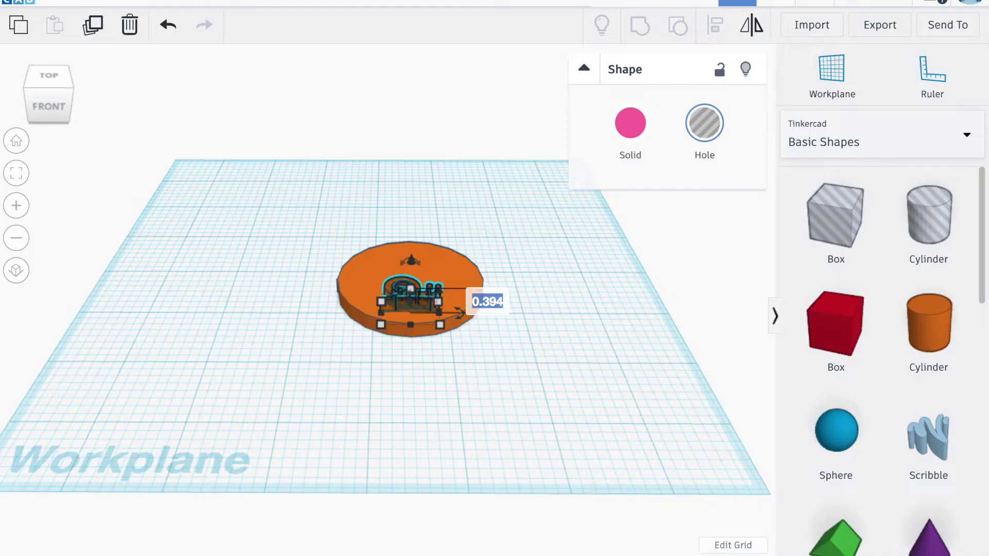
type(".05")
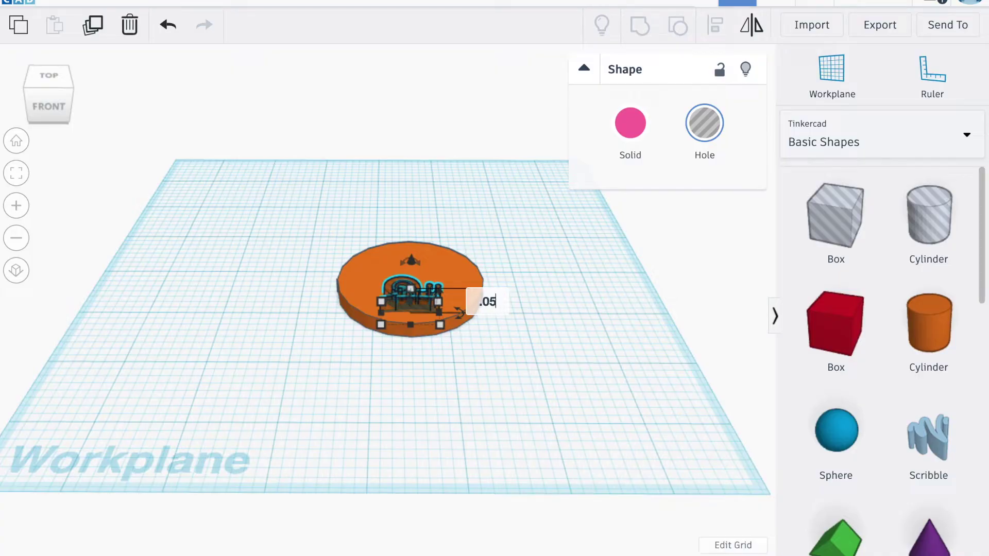
key("Return")
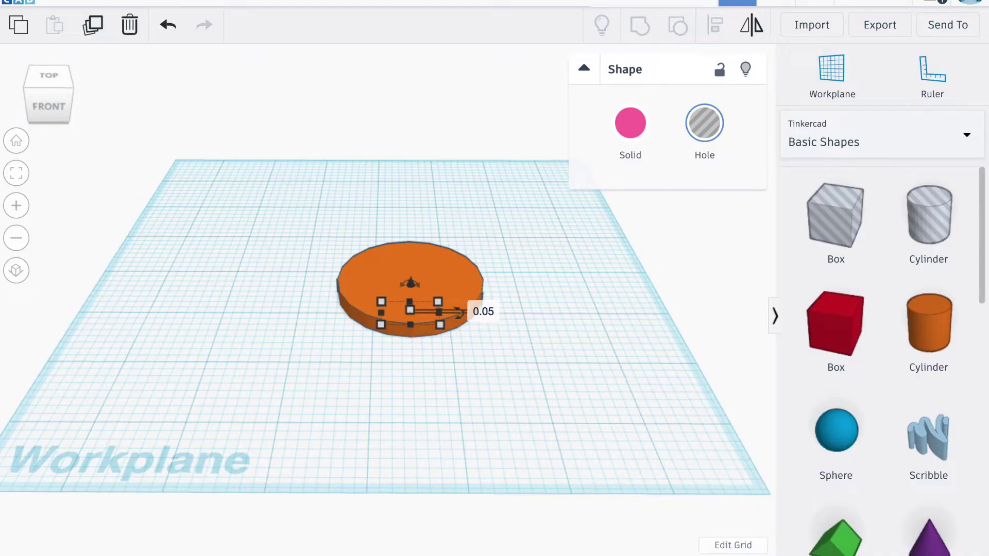
right_click_drag(505, 335, 509, 375)
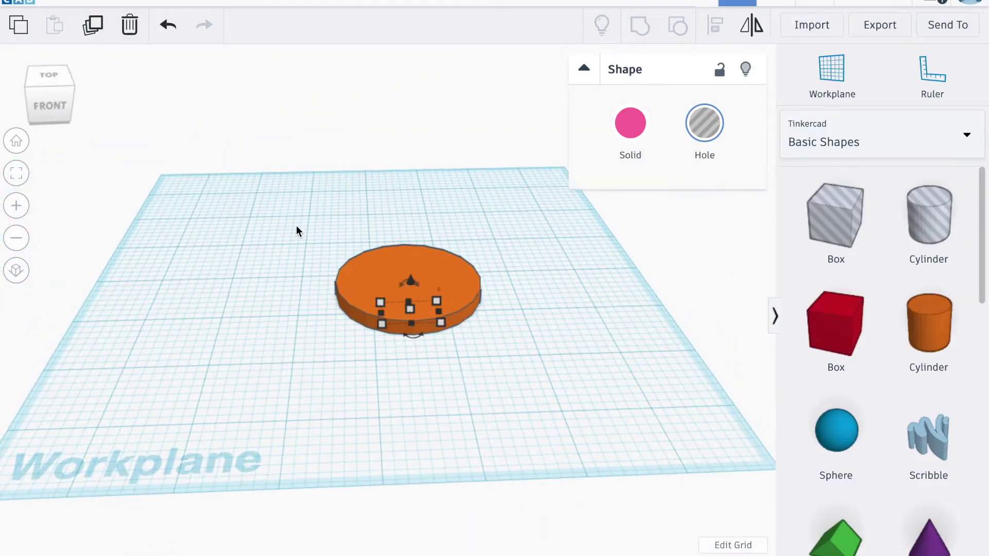
left_click_drag(296, 225, 506, 371)
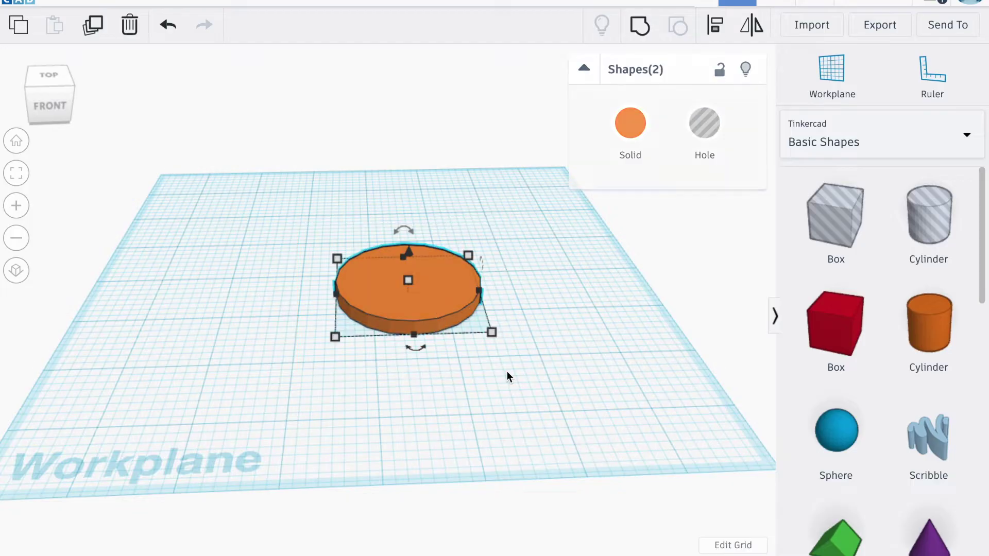
- Align the snail hole and the disc along their tops
right_click_drag(552, 419, 515, 354)
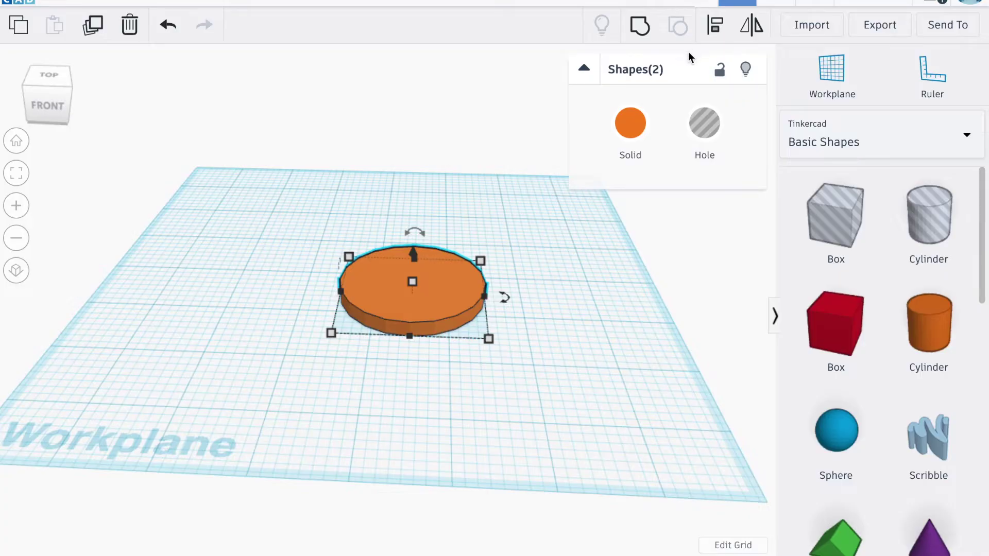
left_click(717, 28)
right_click_drag(525, 415, 507, 294)
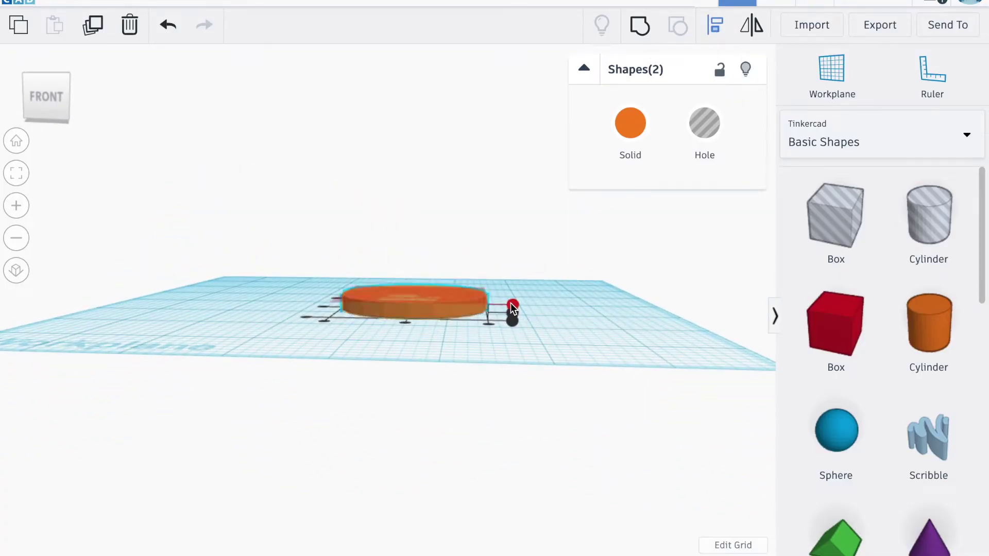
left_click(511, 303)
right_click_drag(496, 313, 478, 412)
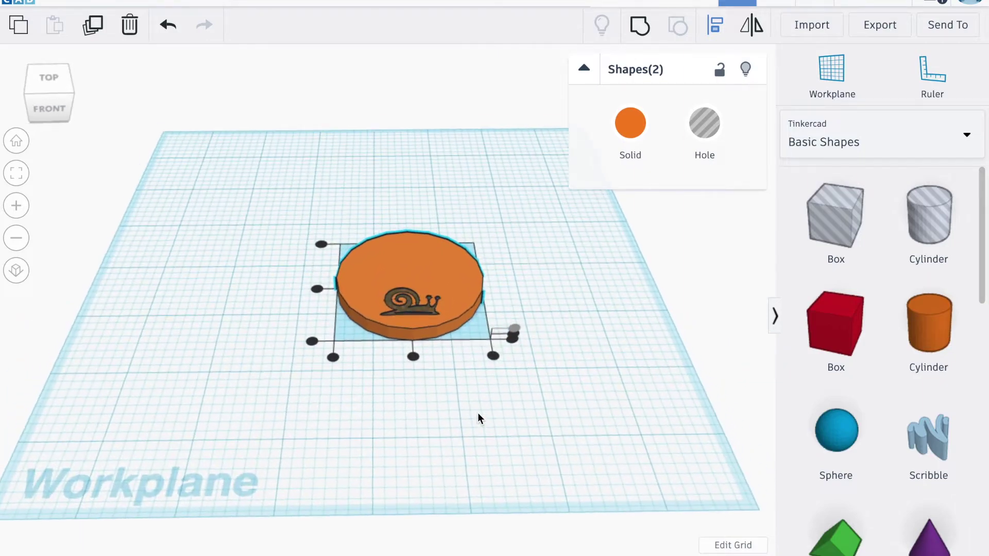
- Group the disc and snail hole into one engraved shape
left_click(574, 306)
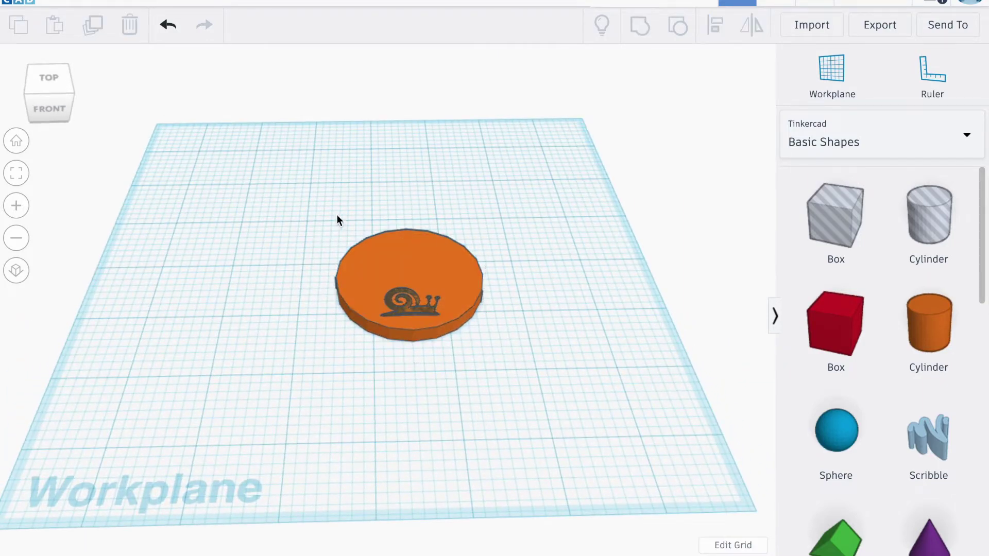
left_click_drag(336, 214, 494, 372)
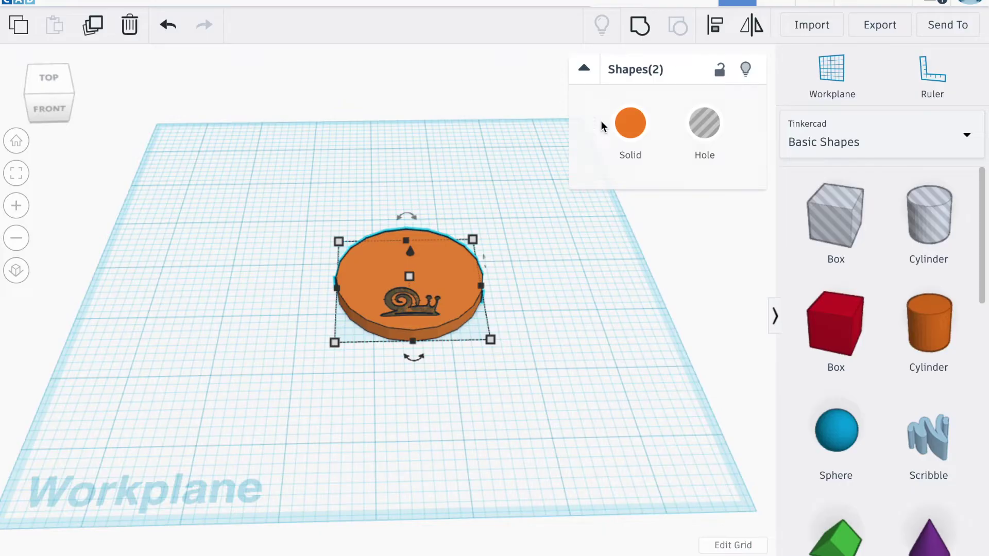
left_click(649, 33)
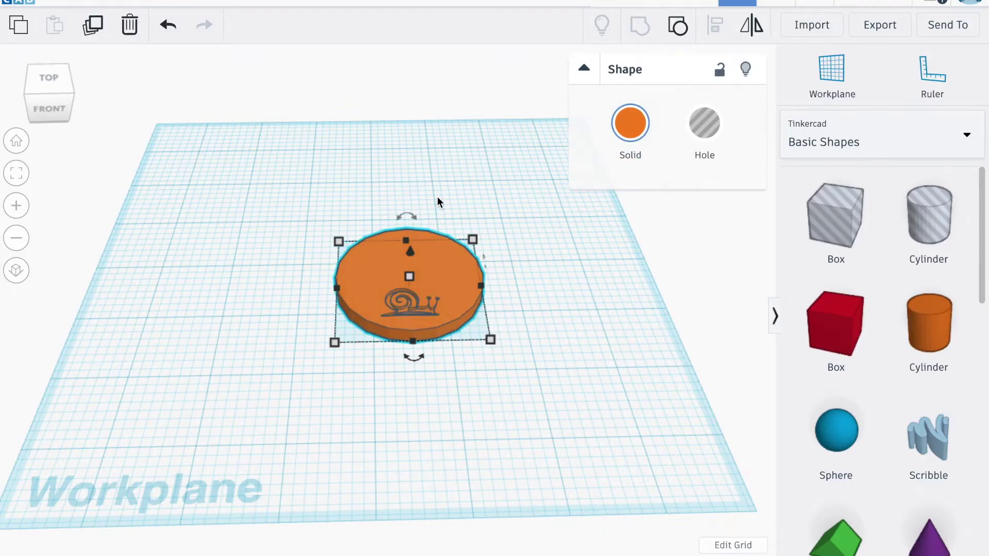
right_click_drag(437, 196, 525, 347)
scroll(460, 302, "up", 5)
scroll(526, 347, "up", 3)
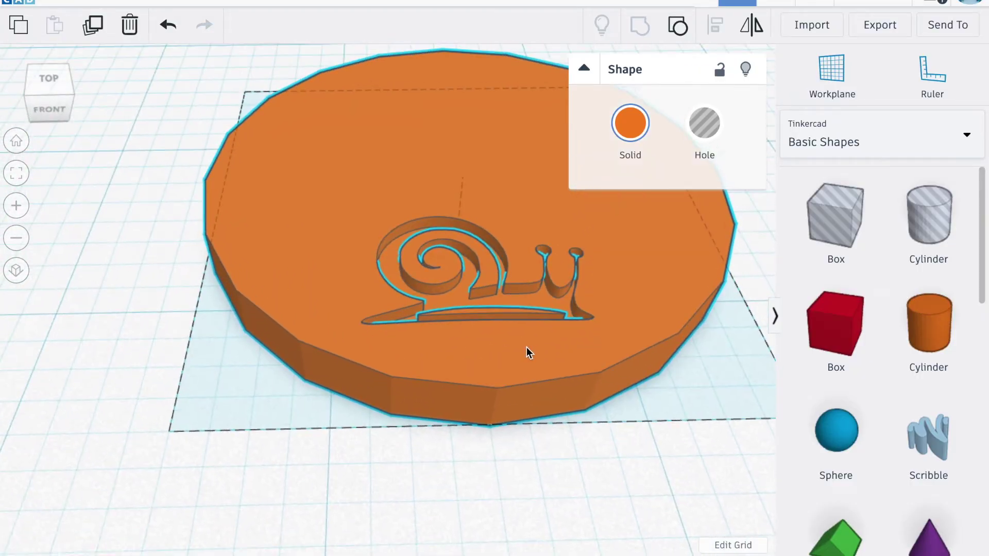
scroll(567, 430, "down", 5)
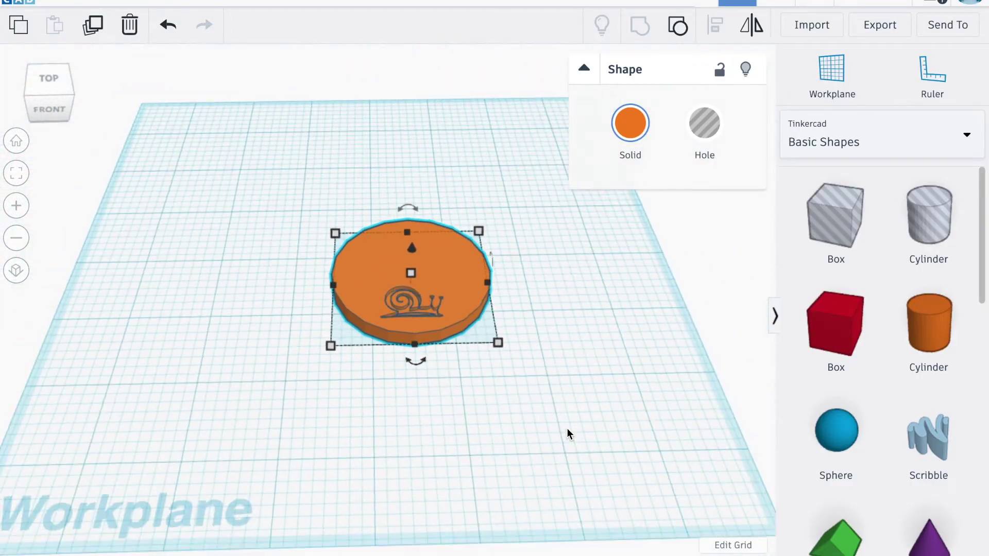
- Add a text shape from the Text and numbers library reading 'slow'
left_click(866, 132)
left_click(838, 217)
left_click_drag(837, 213, 303, 177)
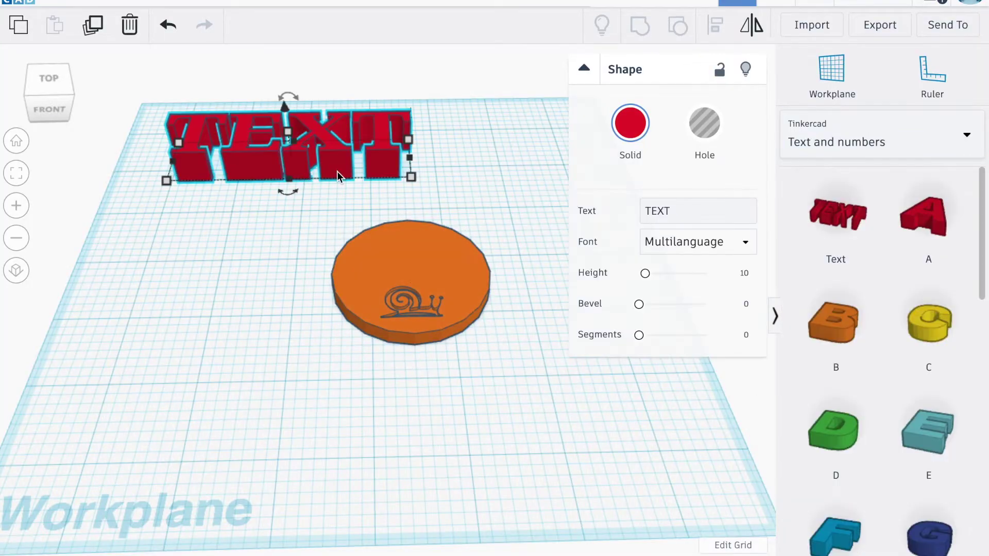
right_click_drag(450, 221, 244, 435)
left_click(718, 211)
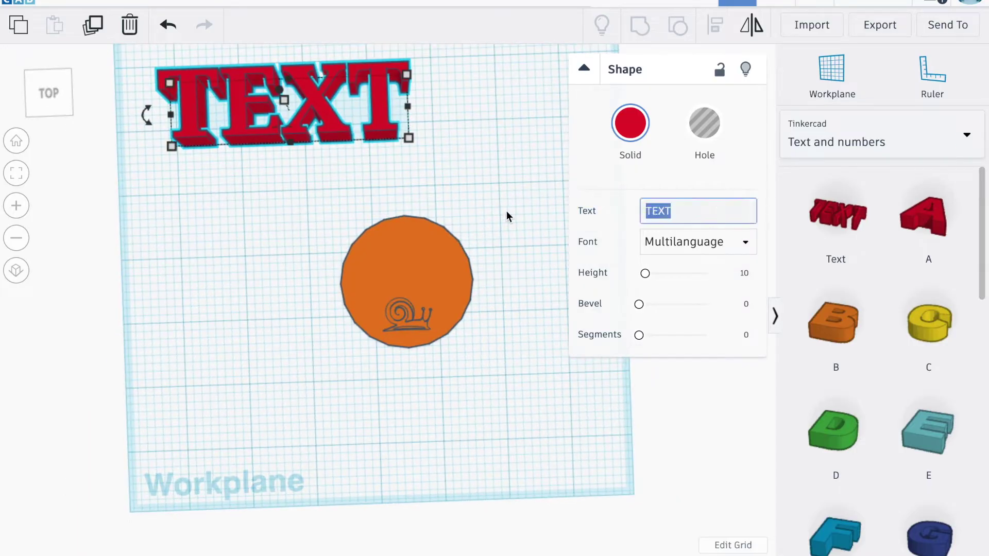
type("slo")
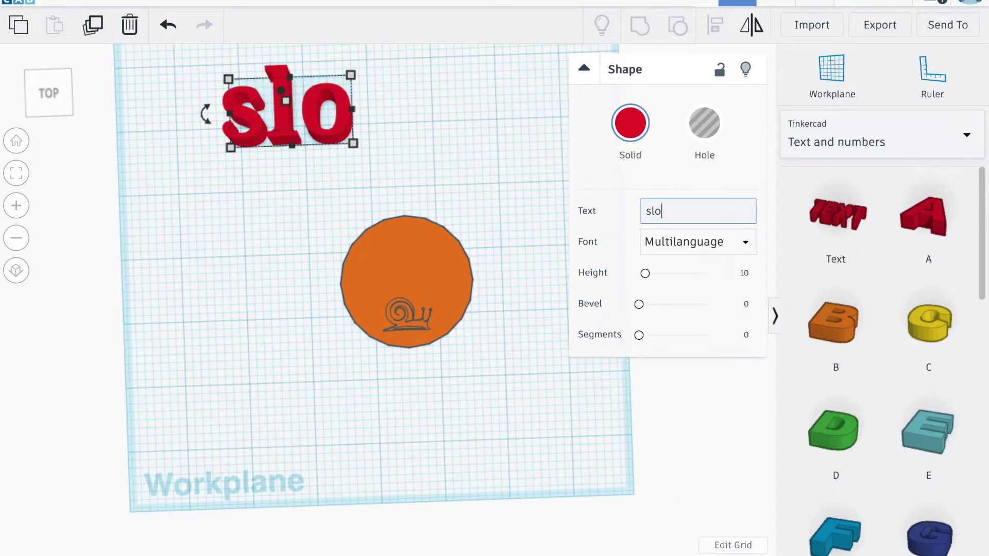
type("w")
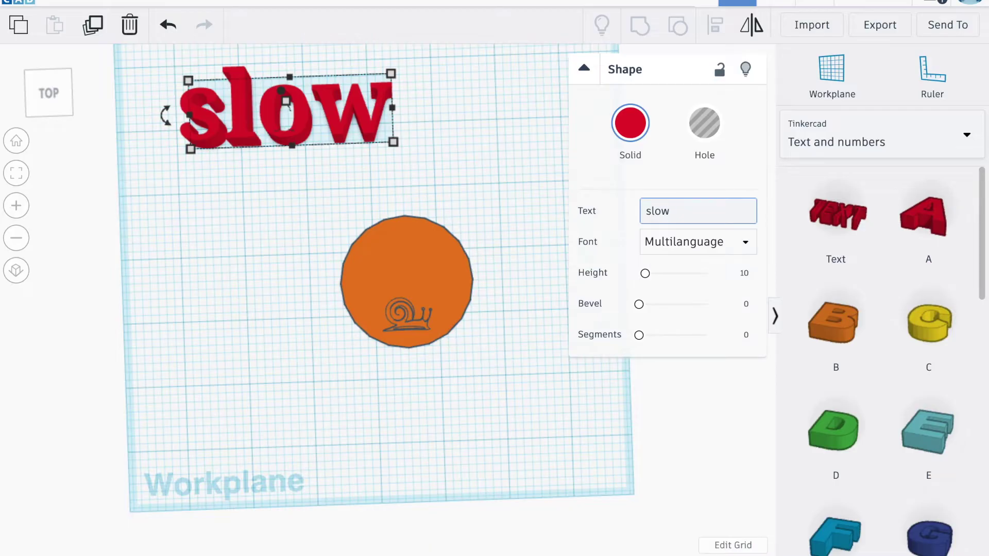
- Shrink the 'slow' text and place it above the disc
left_click_drag(392, 139, 274, 137)
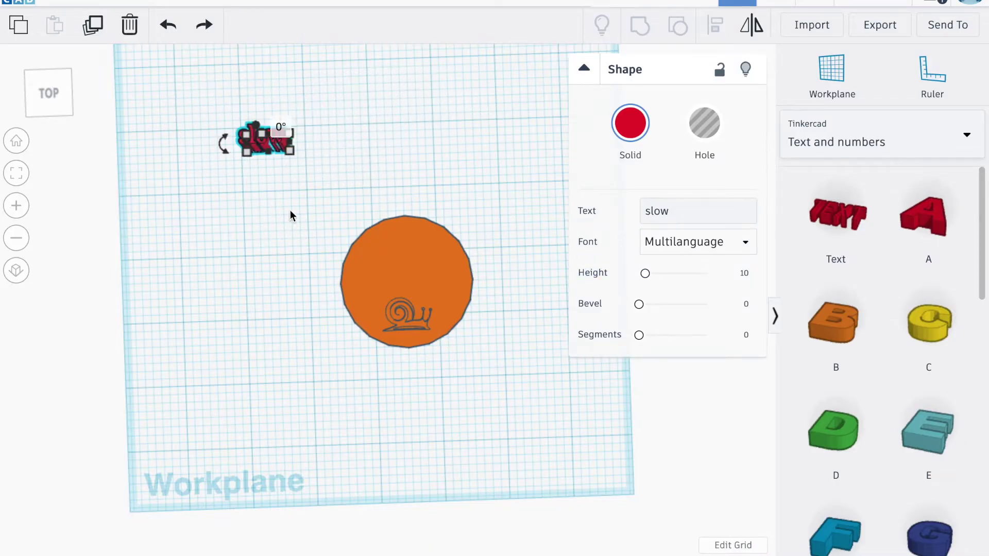
left_click_drag(280, 144, 332, 157)
left_click(364, 174)
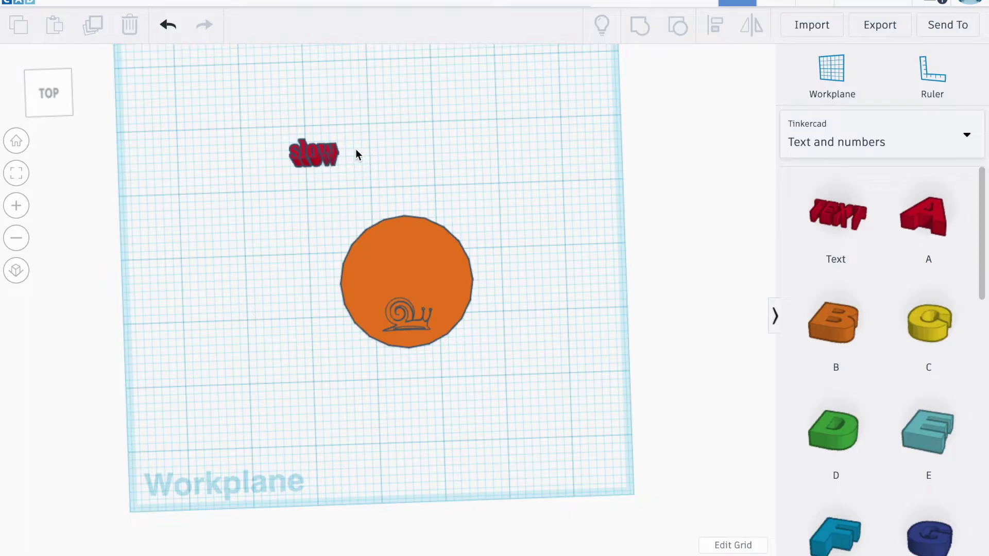
- Flatten the 'slow' text to a height of 0.05
left_click(332, 166)
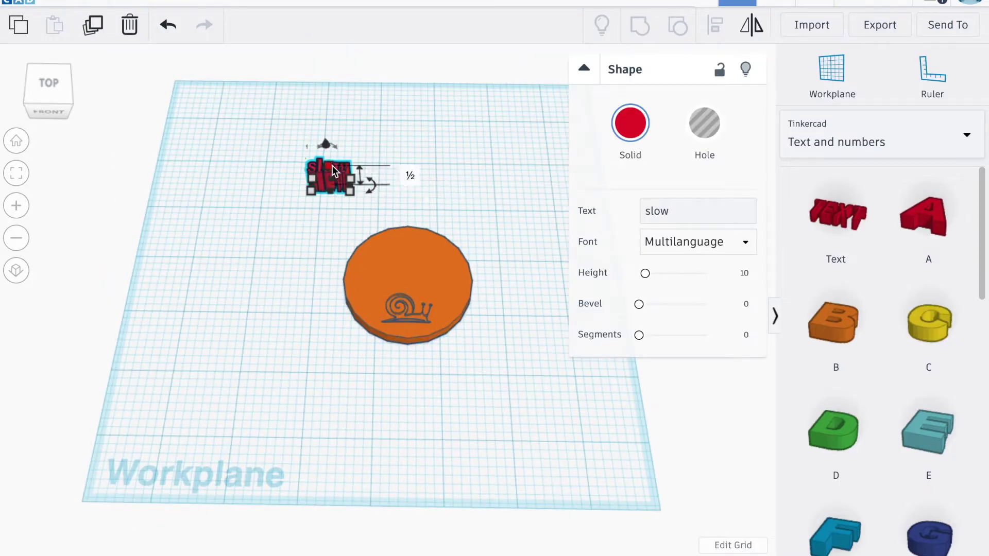
left_click(414, 177)
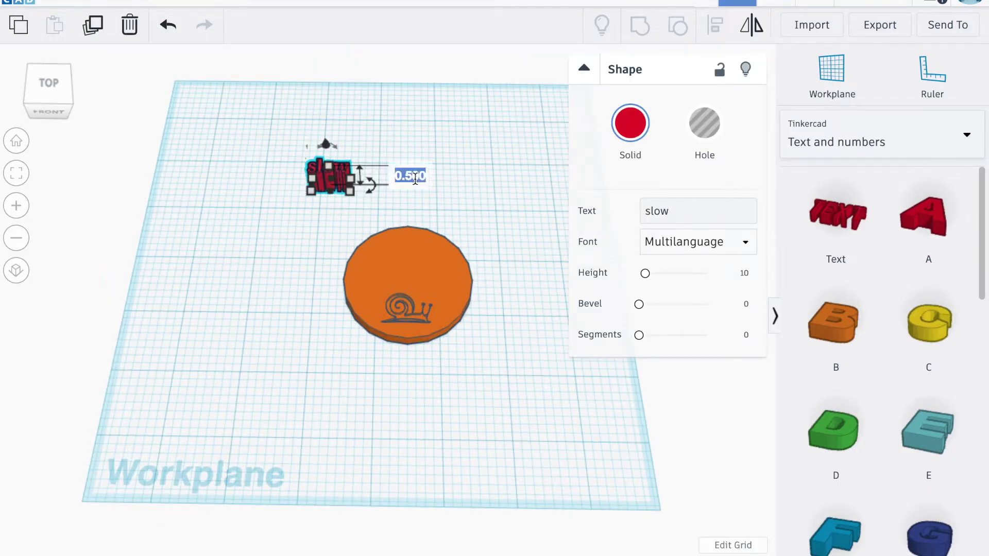
key("BackSpace")
key("Return")
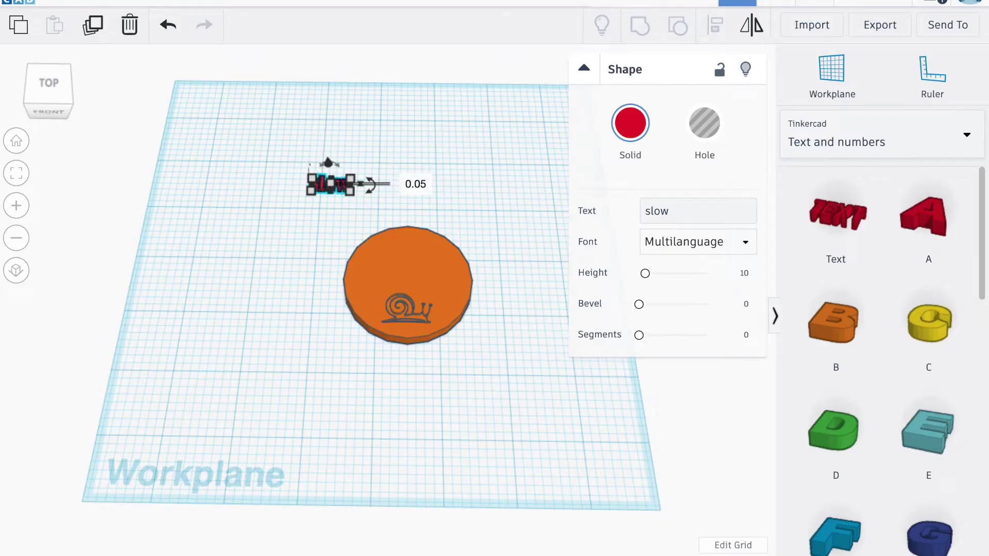
left_click(386, 149)
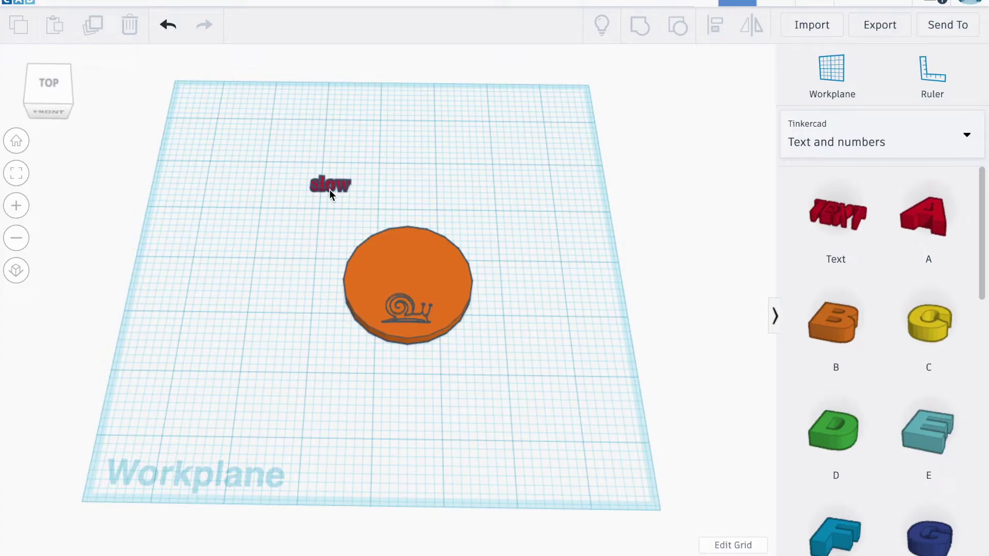
key("ctrl+z")
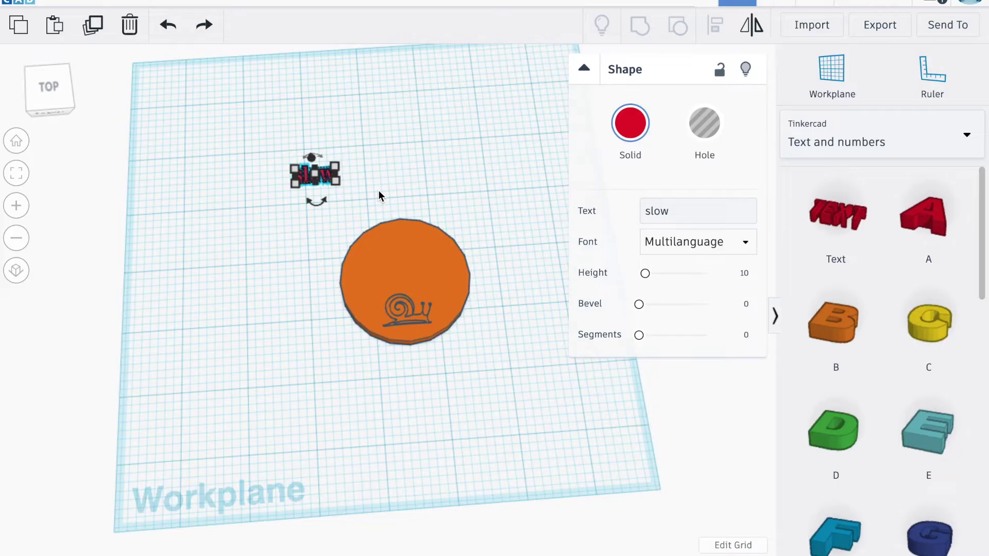
- Duplicate 'slow', move the copy right and change its wording to 'and'
key("ctrl+y")
left_click(351, 176)
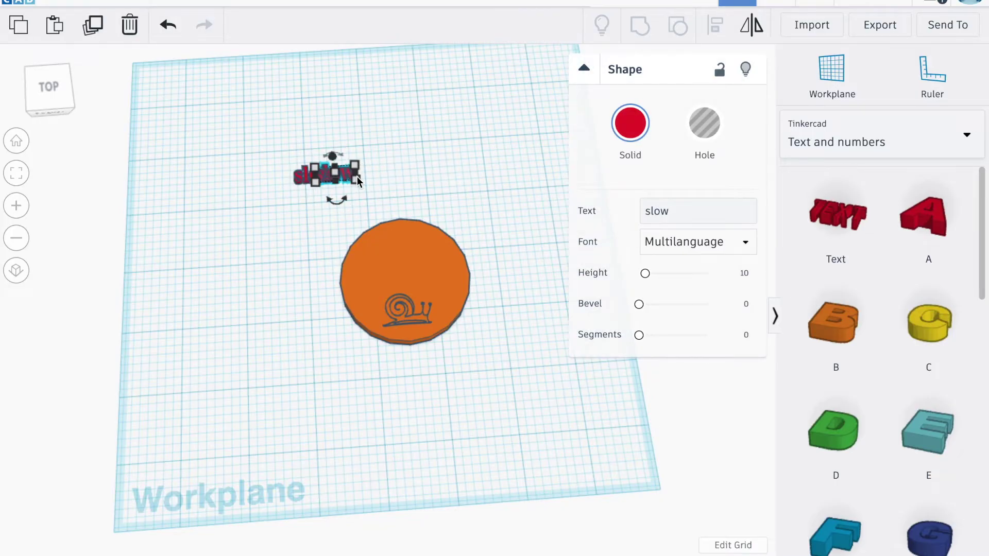
left_click_drag(356, 179, 412, 181)
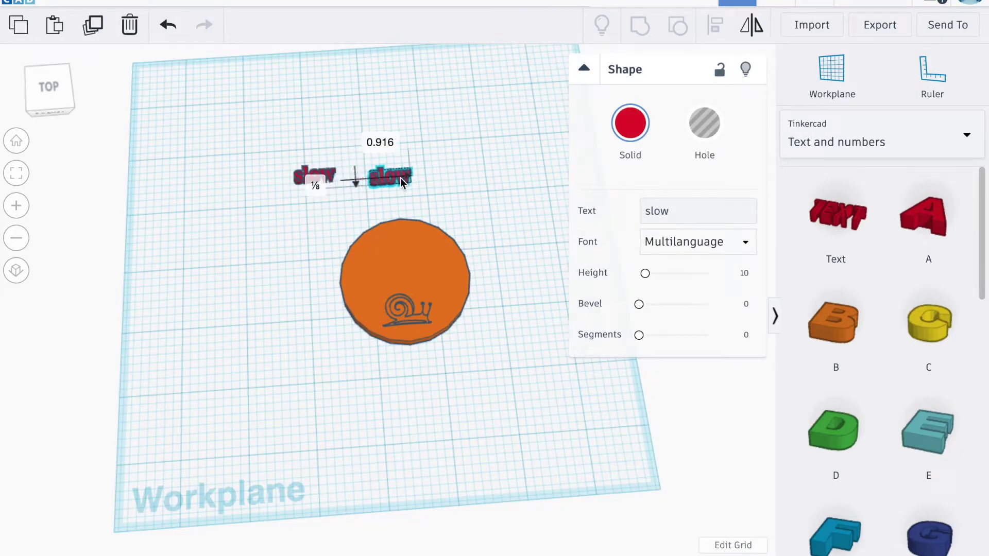
left_click(686, 208)
type("and")
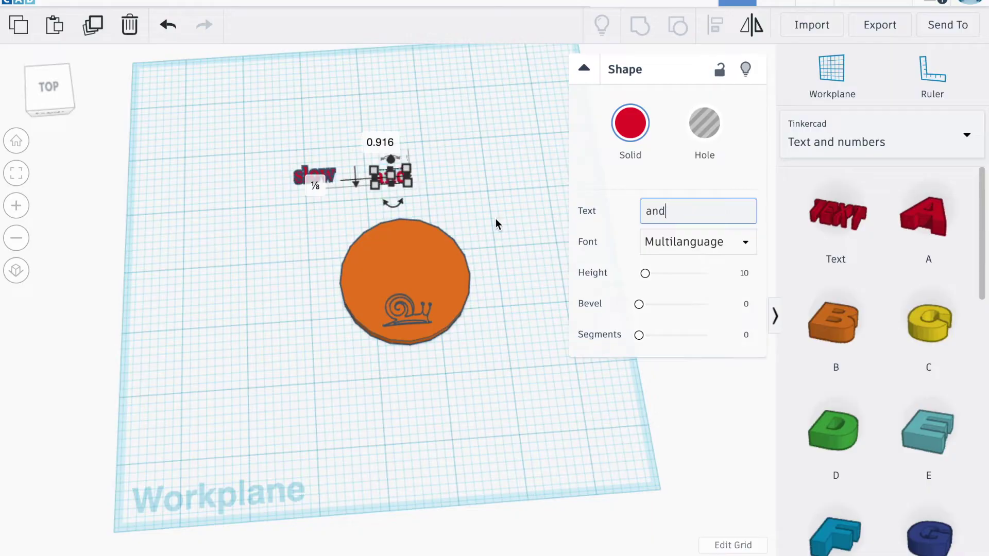
left_click(478, 206)
- Copy 'and' further right and change its wording to 'steady'
left_click(393, 181)
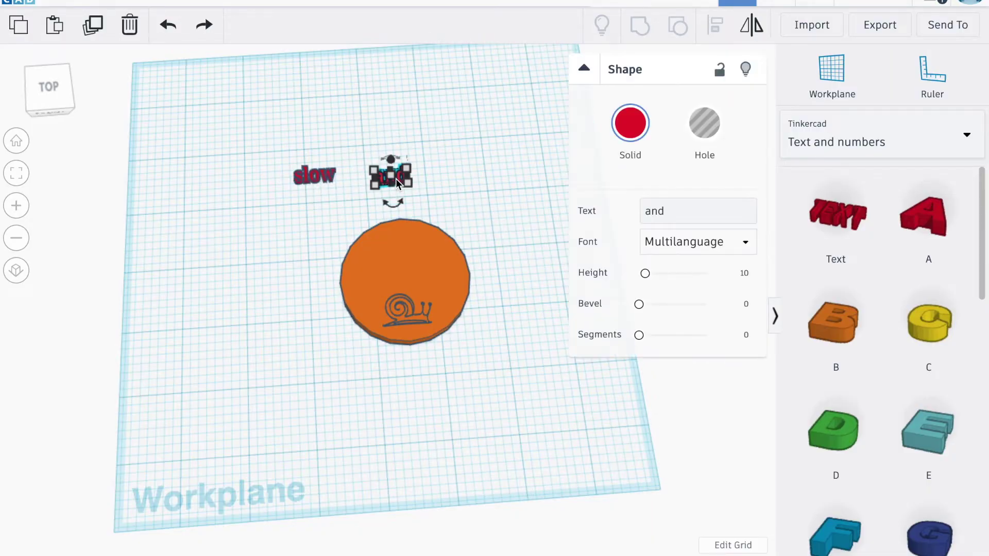
left_click_drag(407, 185, 442, 183)
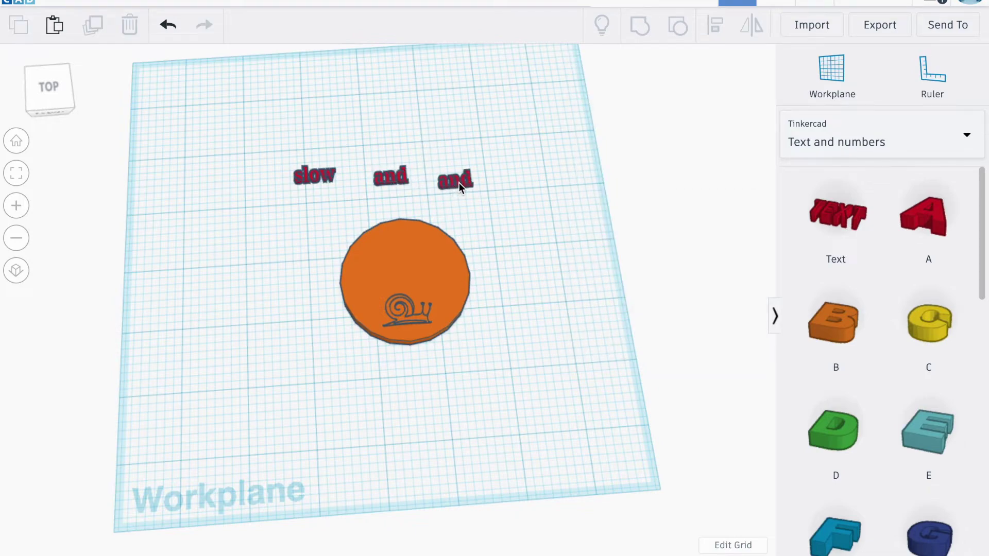
left_click(457, 182)
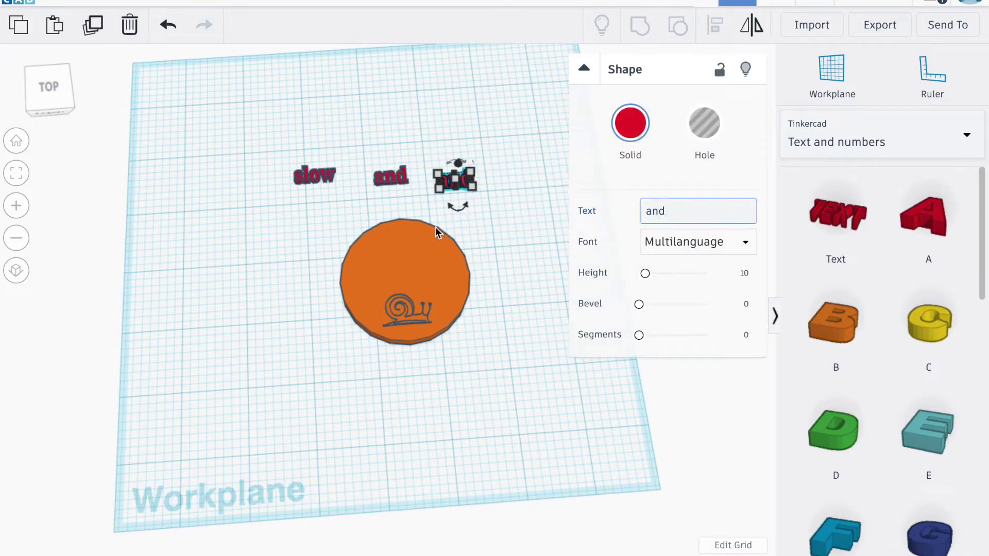
key("ctrl+a")
type("steady")
left_click(247, 162)
- Arrange 'slow', 'and' and 'steady' into a stack and select all three
right_click_drag(248, 163, 466, 248)
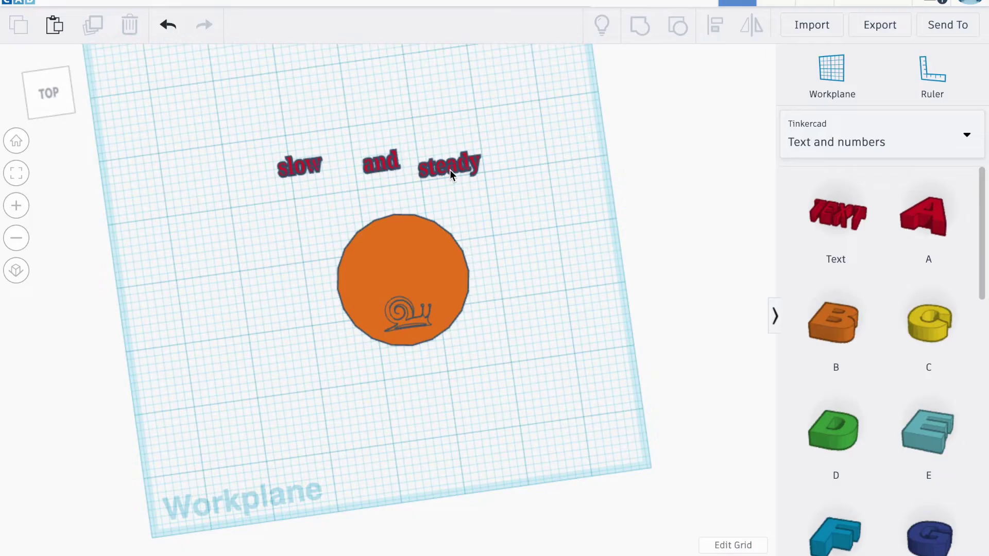
left_click_drag(405, 161, 445, 153)
left_click_drag(322, 166, 421, 135)
left_click(444, 152)
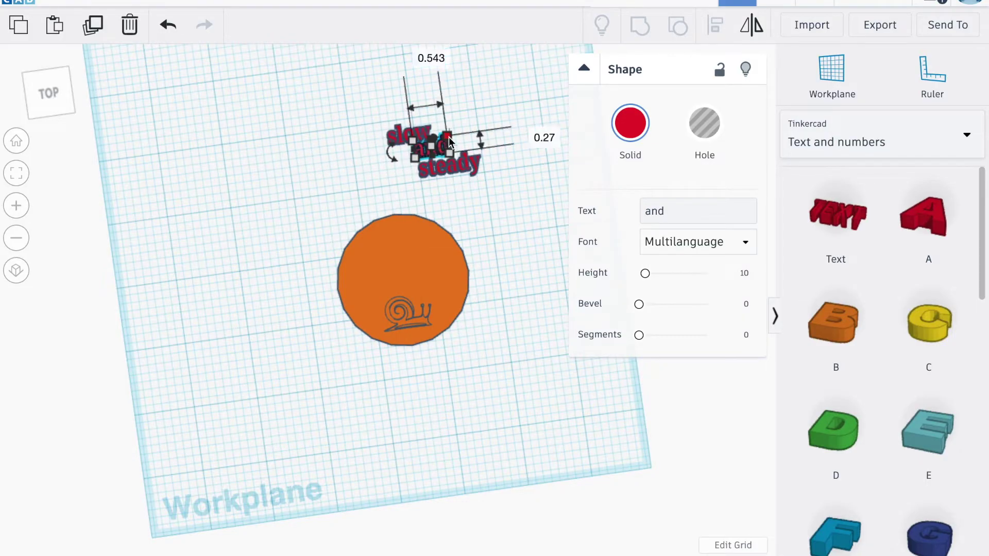
left_click(332, 130)
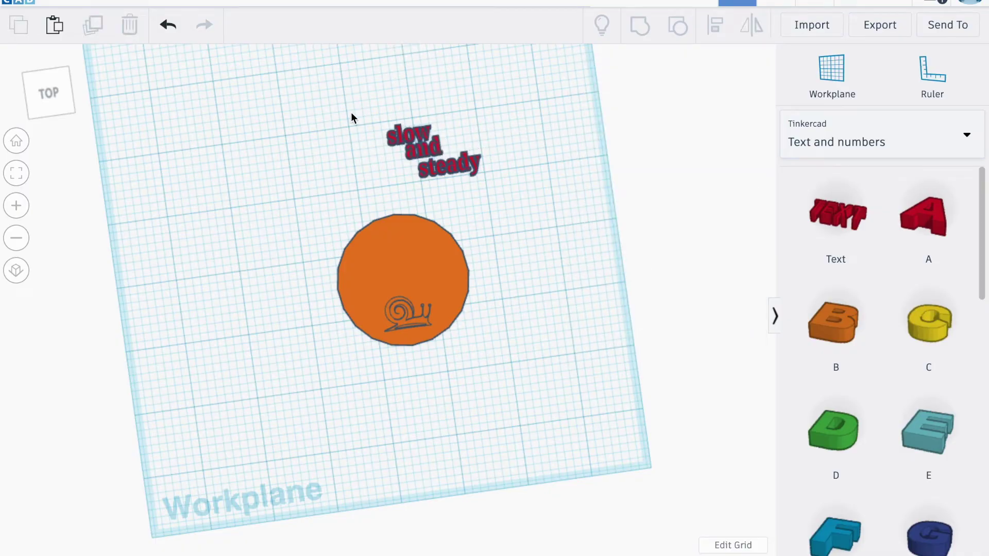
left_click_drag(352, 118, 498, 192)
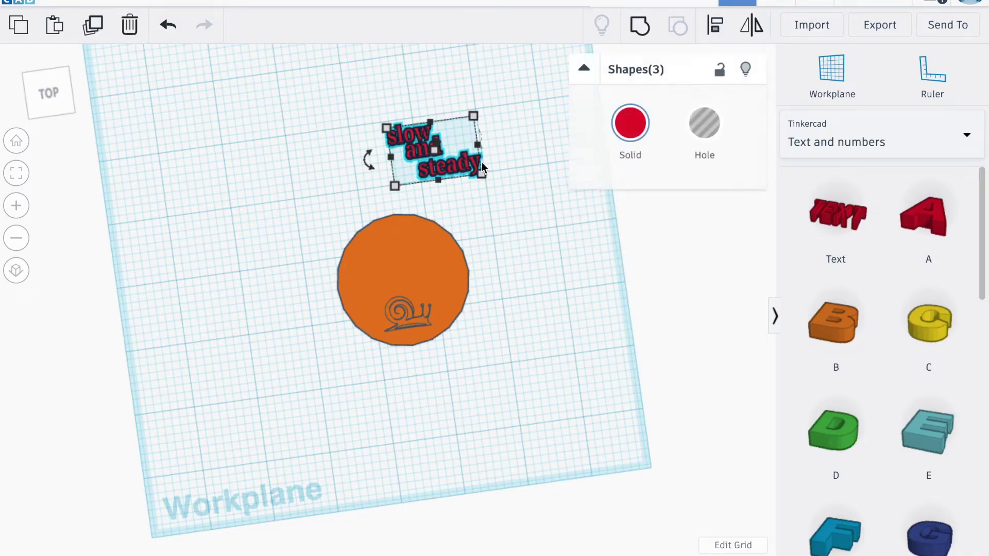
- Group the three words, make the group a hole, and move it onto the disc
left_click(644, 35)
right_click_drag(516, 215, 572, 227)
left_click(699, 135)
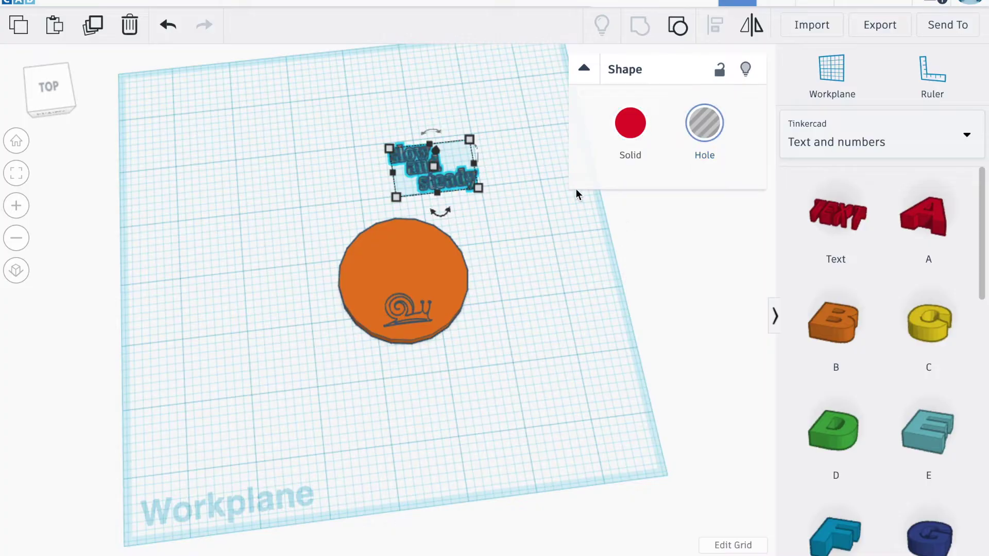
left_click_drag(444, 181, 425, 280)
right_click_drag(585, 464, 625, 541)
- Select the disc and the text hole and align them
key("ctrl+a")
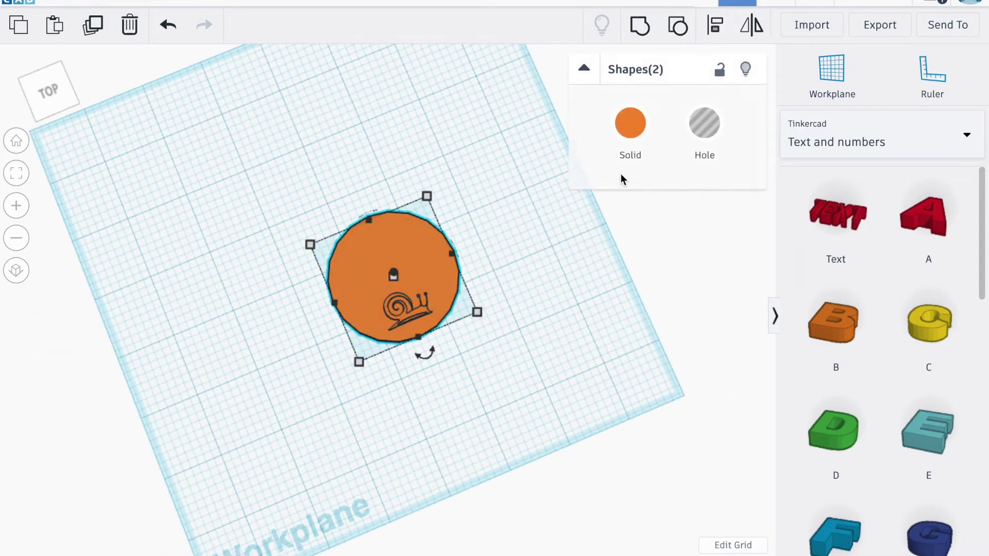
left_click(713, 34)
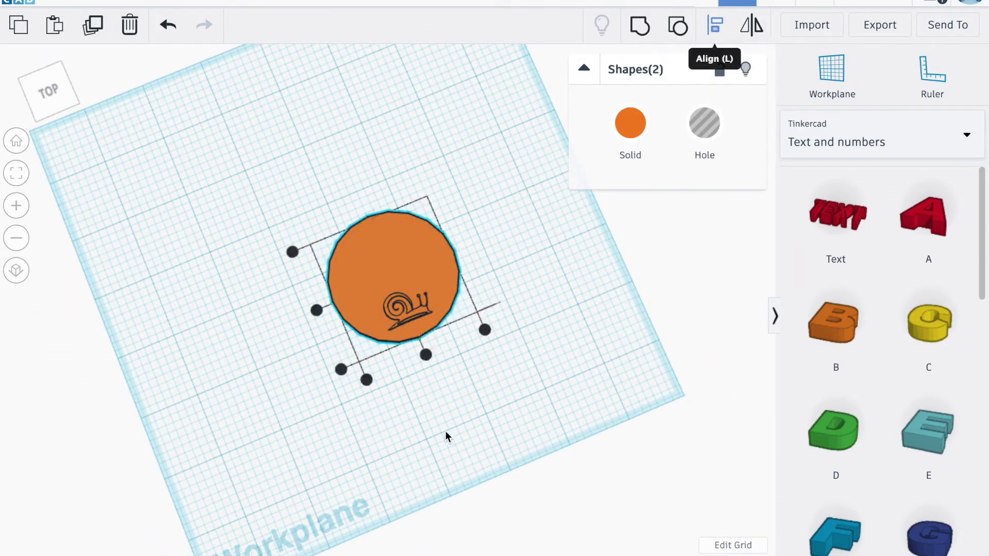
right_click_drag(437, 404, 437, 289)
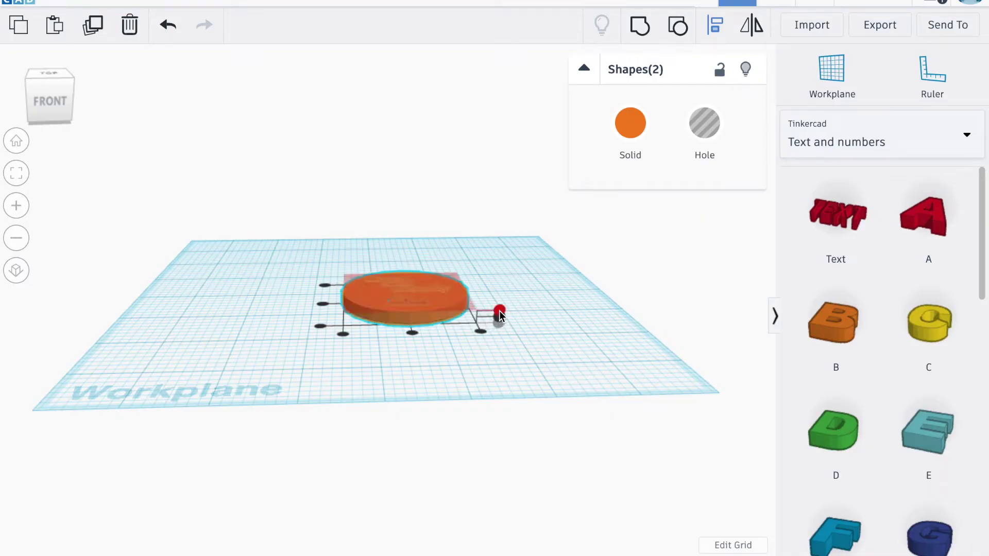
right_click_drag(500, 291, 510, 406)
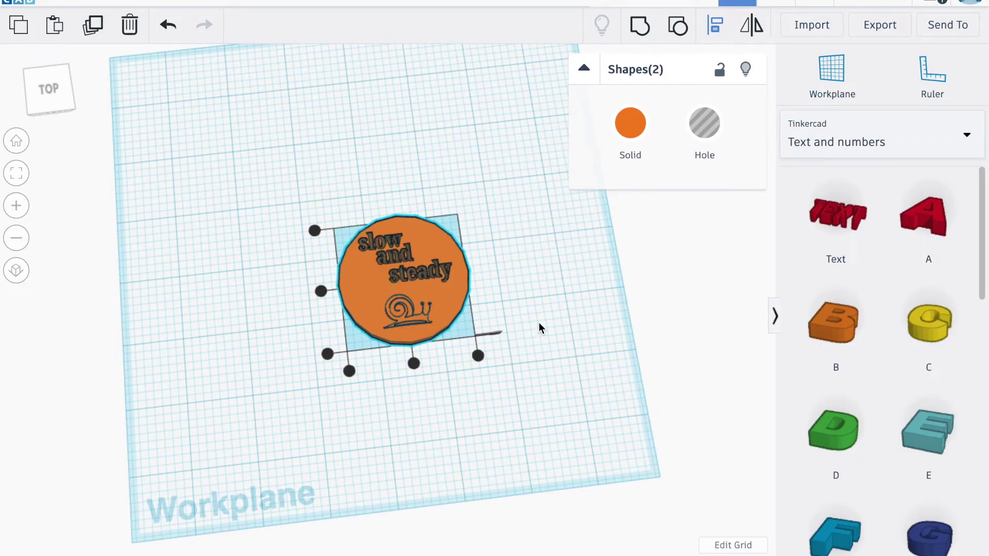
right_click_drag(539, 323, 471, 292)
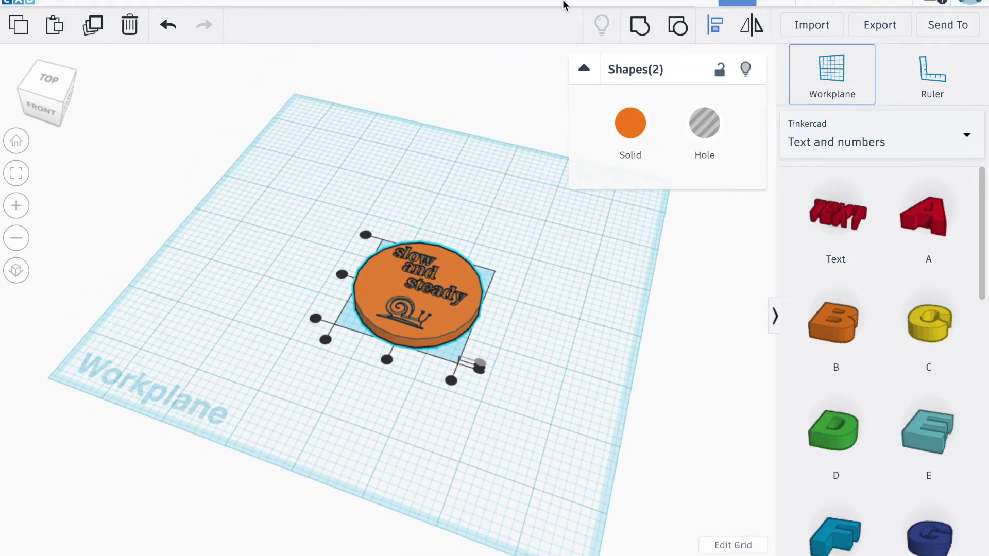
- Group the disc and text hole into one coin, then place a new text shape
left_click(638, 31)
right_click_drag(370, 400, 385, 464)
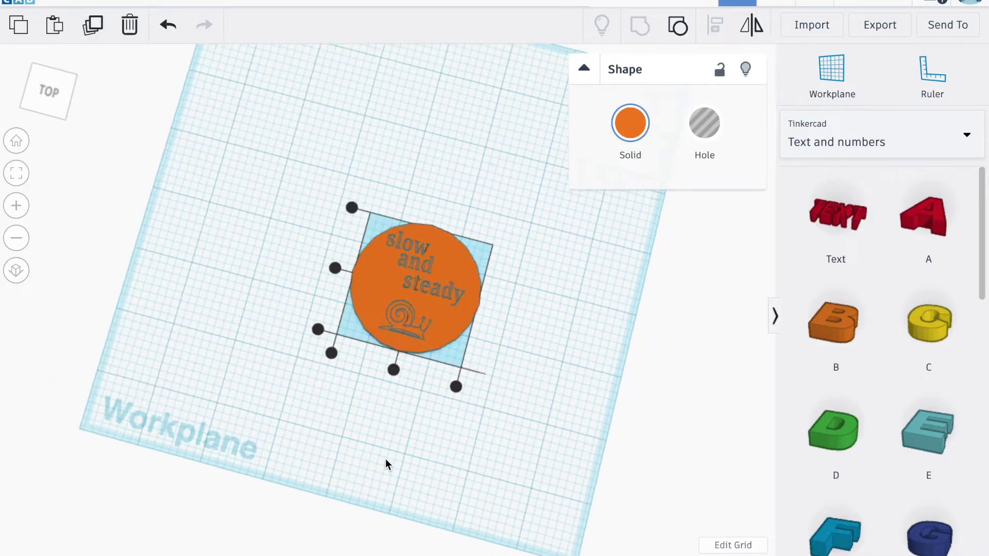
left_click(232, 393)
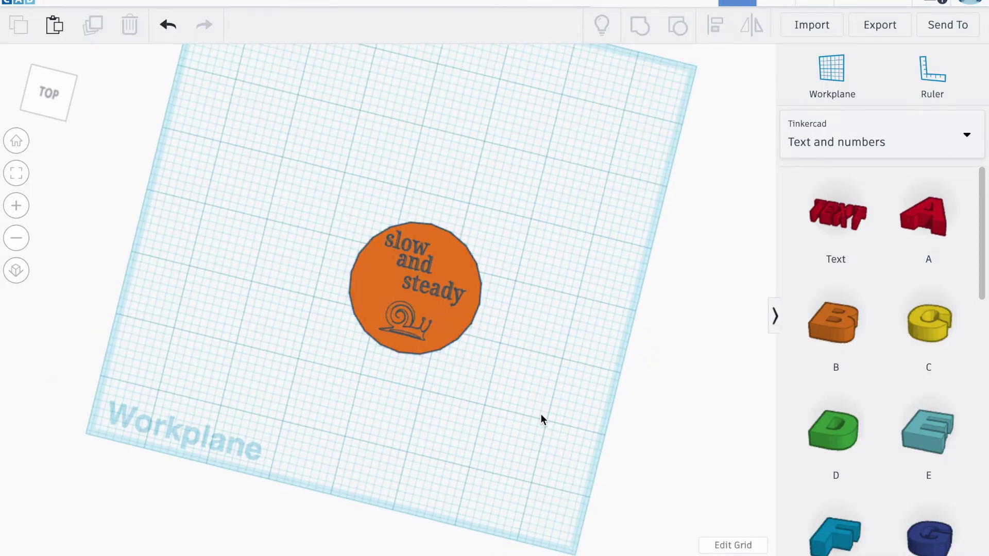
scroll(518, 394, "up", 5)
scroll(518, 394, "up", 3)
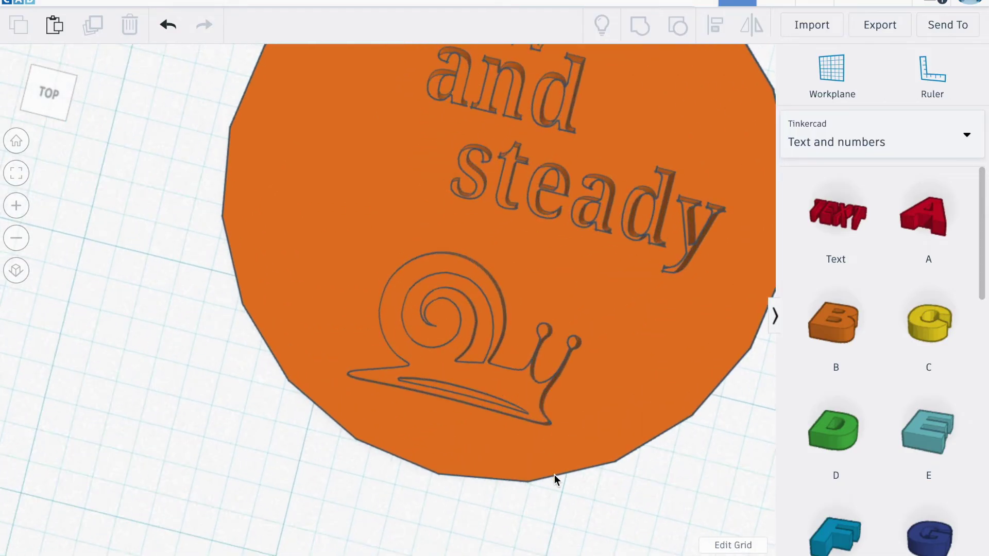
right_click_drag(555, 474, 539, 406)
scroll(539, 406, "down", 5)
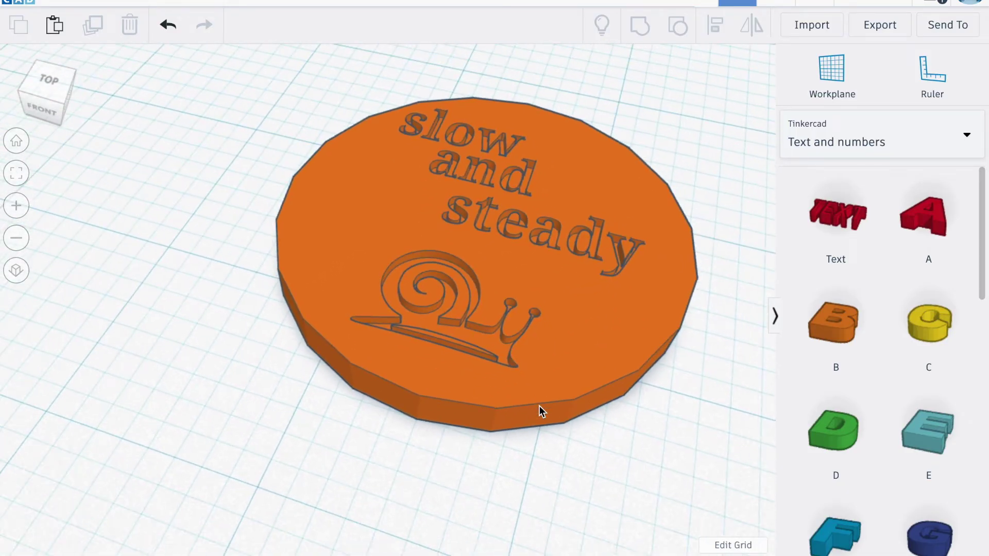
scroll(686, 312, "down", 5)
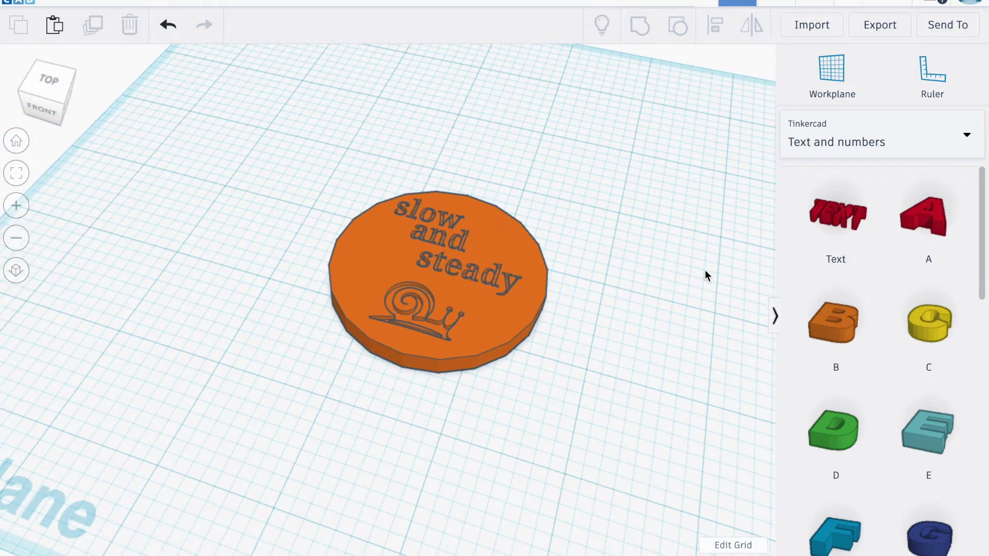
left_click_drag(835, 219, 628, 175)
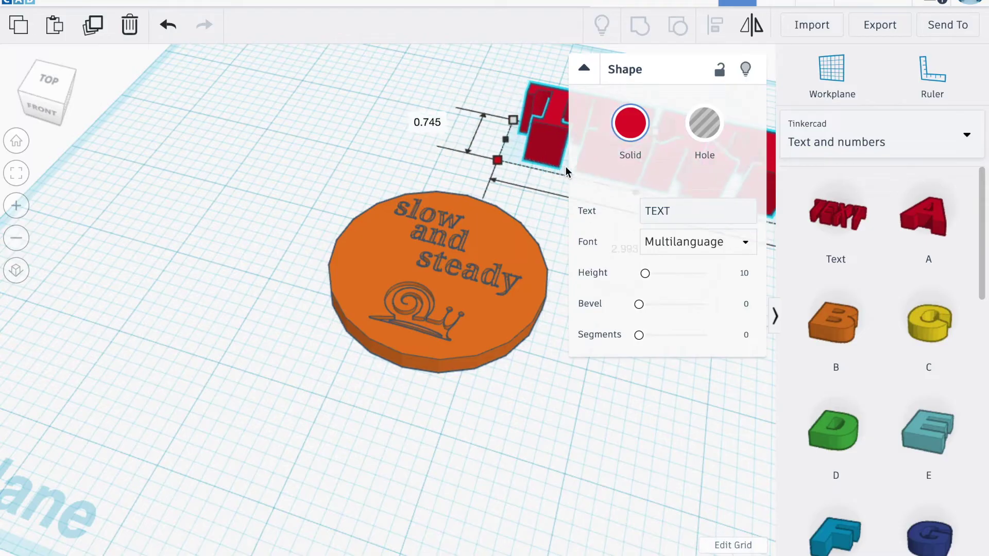
- Change the new text to 'ONE CENT' and move it toward the disc
left_click(699, 208)
type("ONE CENT")
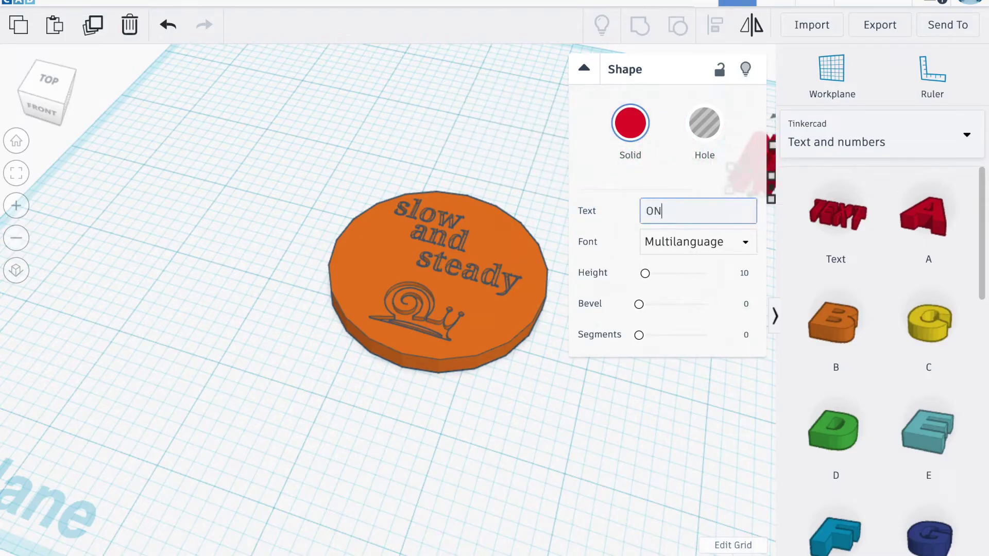
left_click(669, 412)
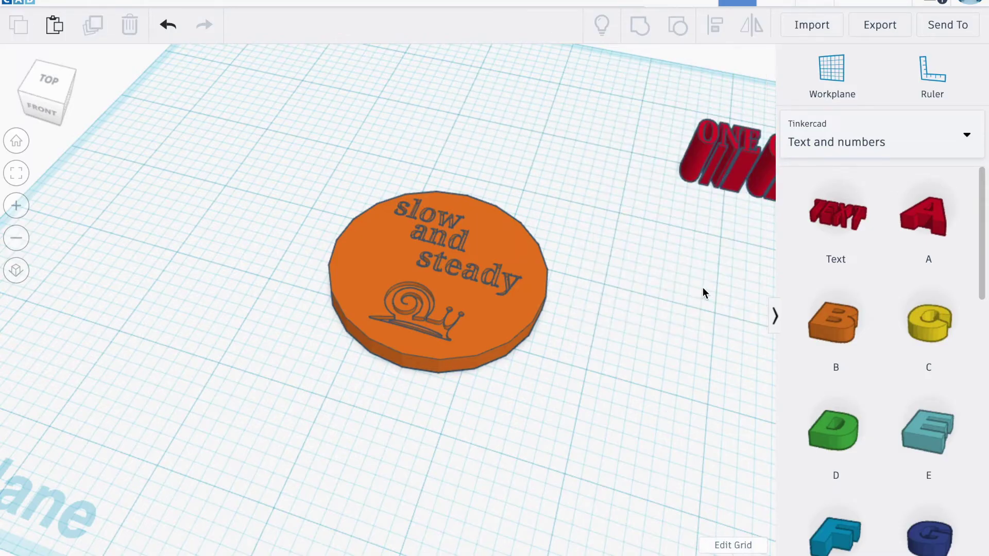
left_click_drag(736, 176, 544, 124)
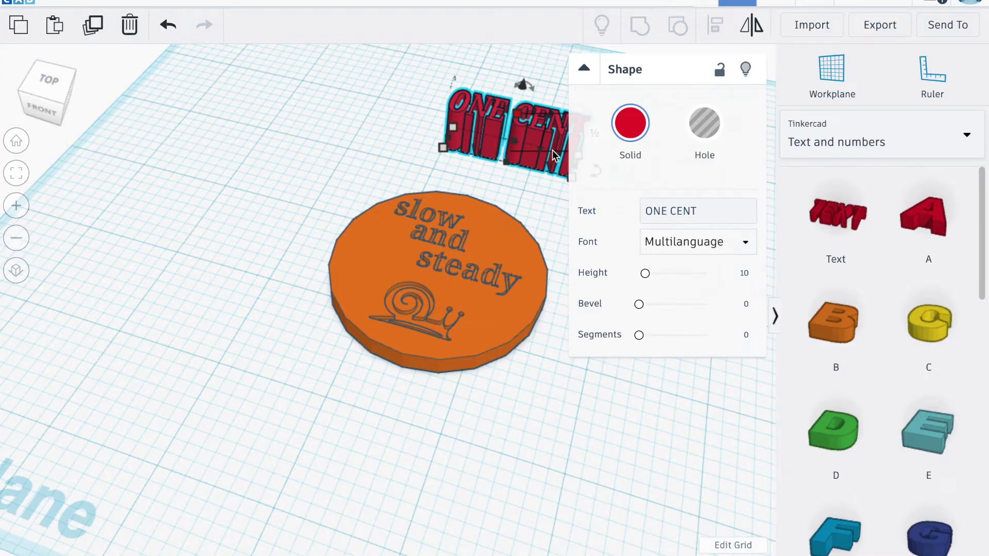
- Set the 'ONE CENT' text height to 0.05 and make it a hole
left_click(583, 68)
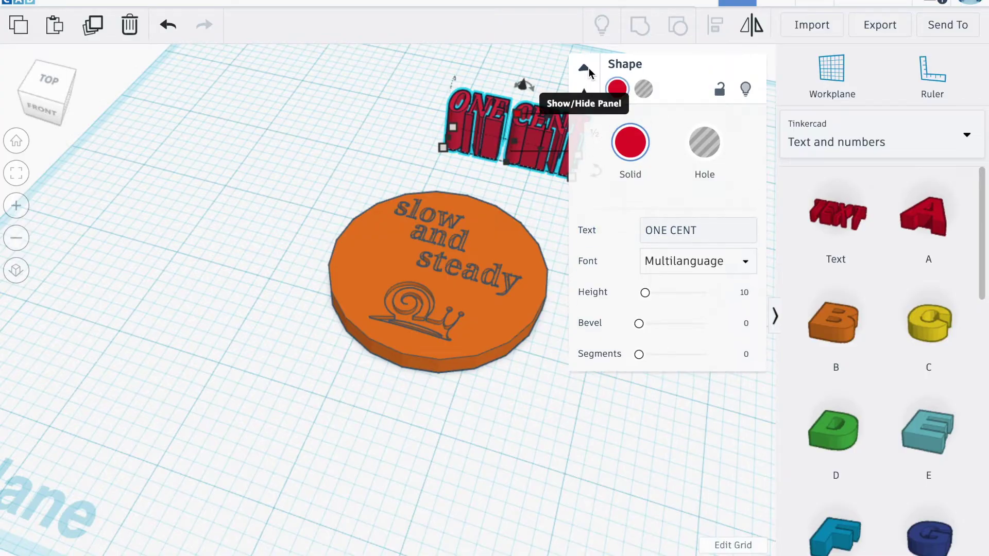
left_click(595, 133)
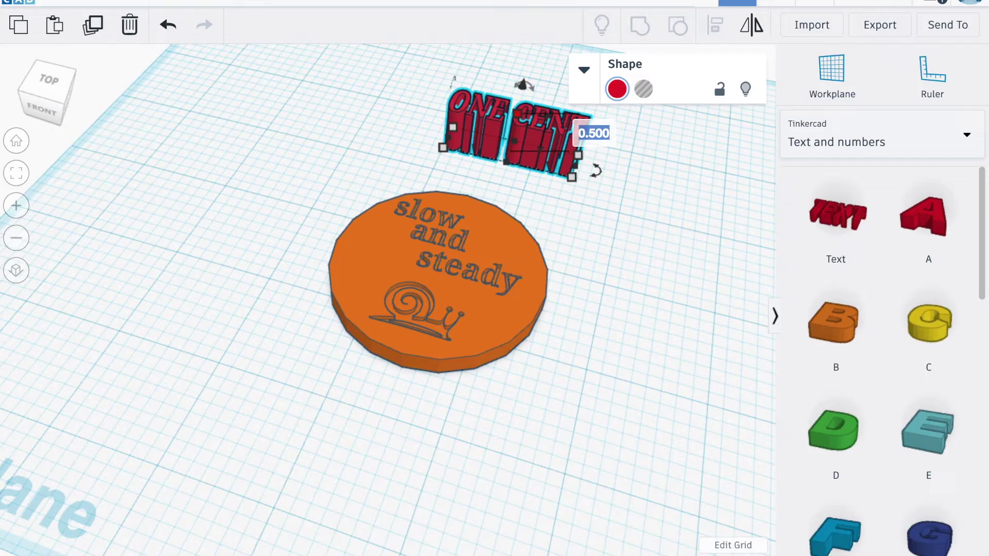
type(".05")
key("Return")
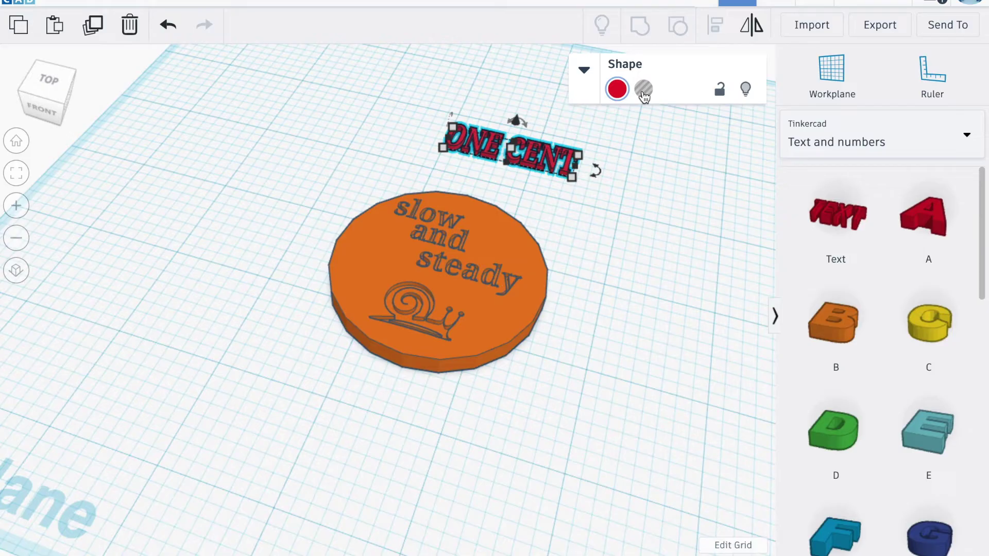
left_click(643, 91)
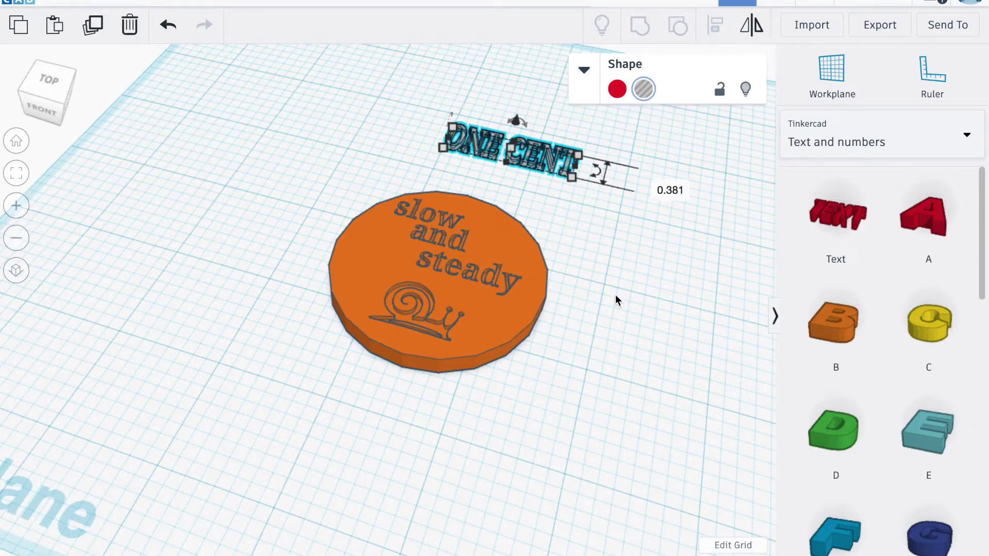
- Rotate the 'ONE CENT' hole by 180°
right_click_drag(650, 447, 684, 365)
right_click_drag(561, 203, 555, 263)
left_click(471, 157)
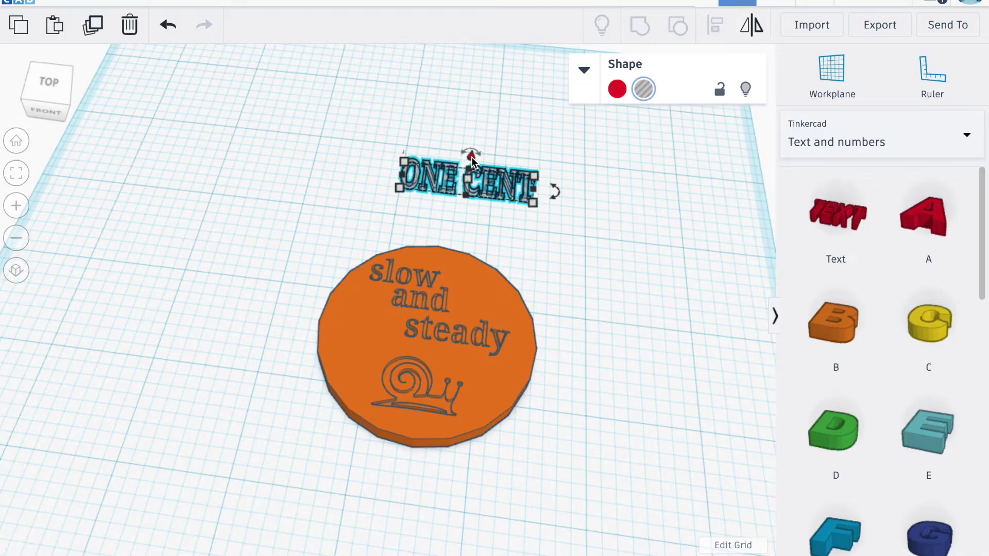
mouse_move(479, 150)
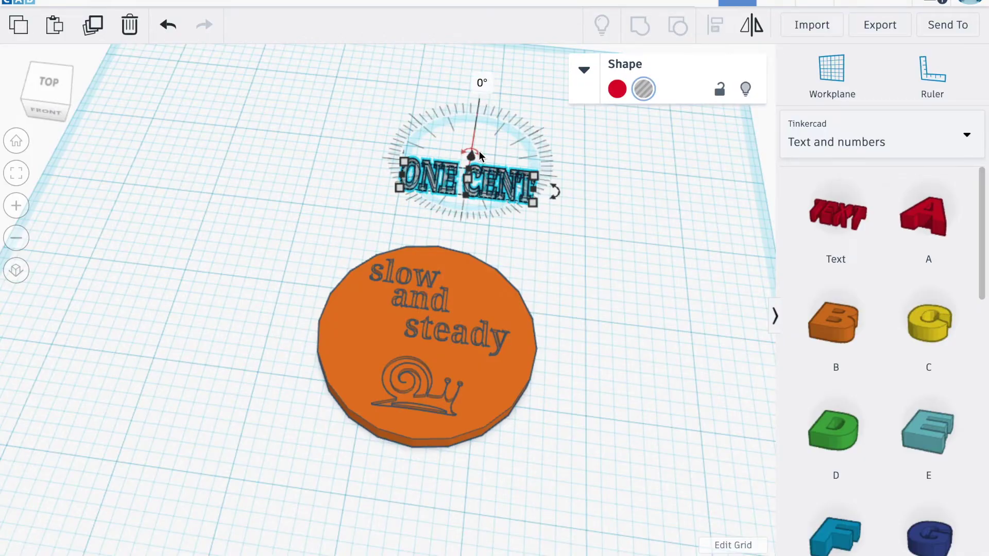
left_click(481, 84)
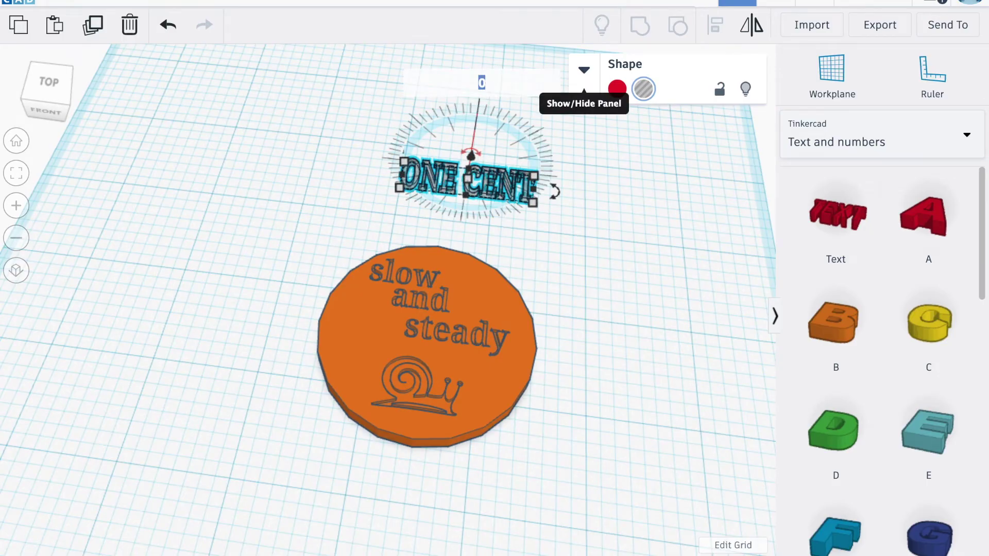
type("180")
key("Return")
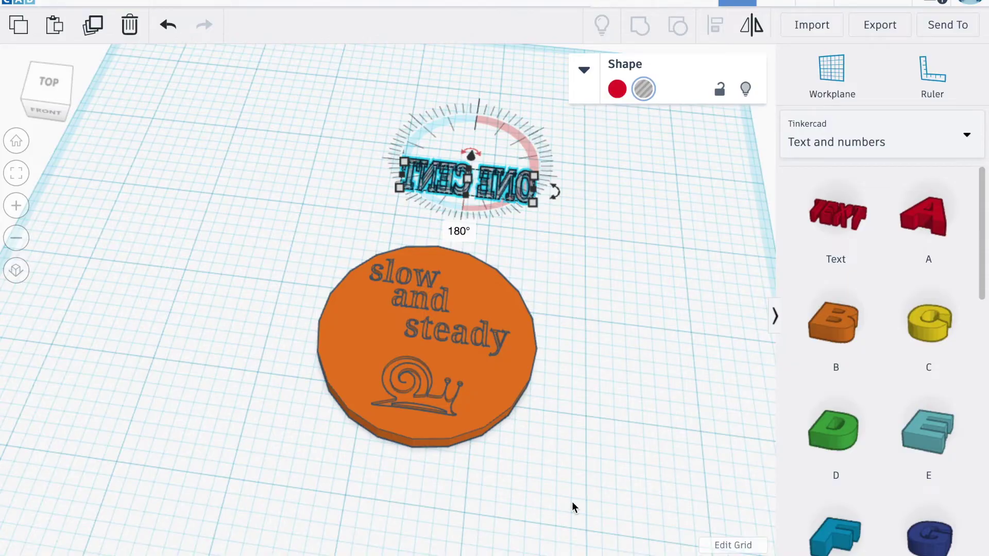
- Move 'ONE CENT' onto the centre of the coin's underside and select both shapes
right_click_drag(572, 520, 293, 359)
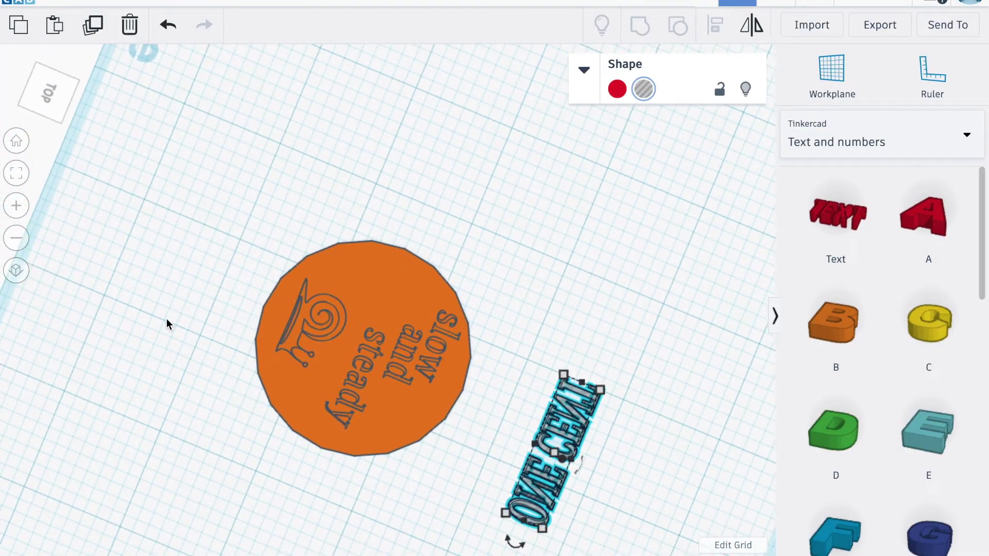
right_click_drag(463, 490, 357, 170)
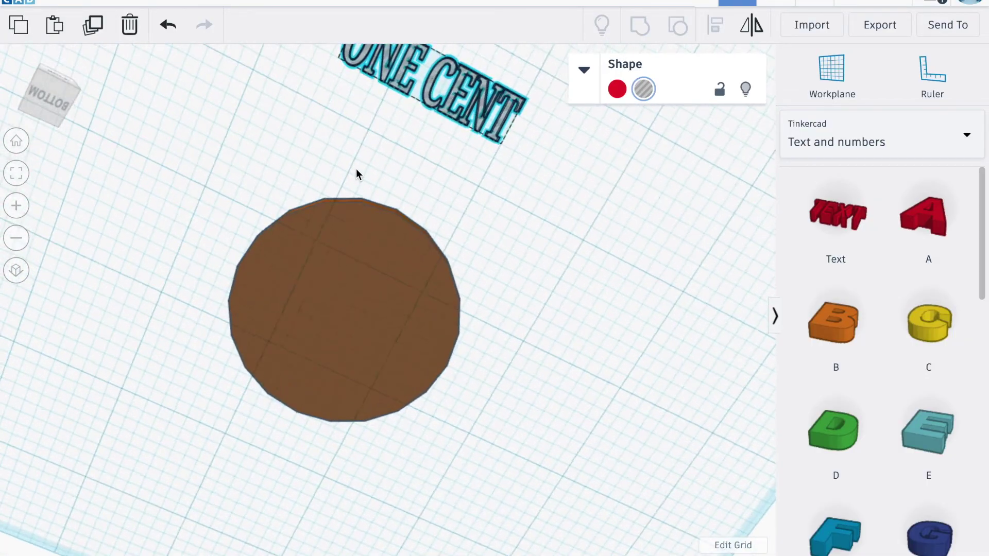
left_click_drag(412, 123, 345, 351)
left_click_drag(300, 155, 468, 466)
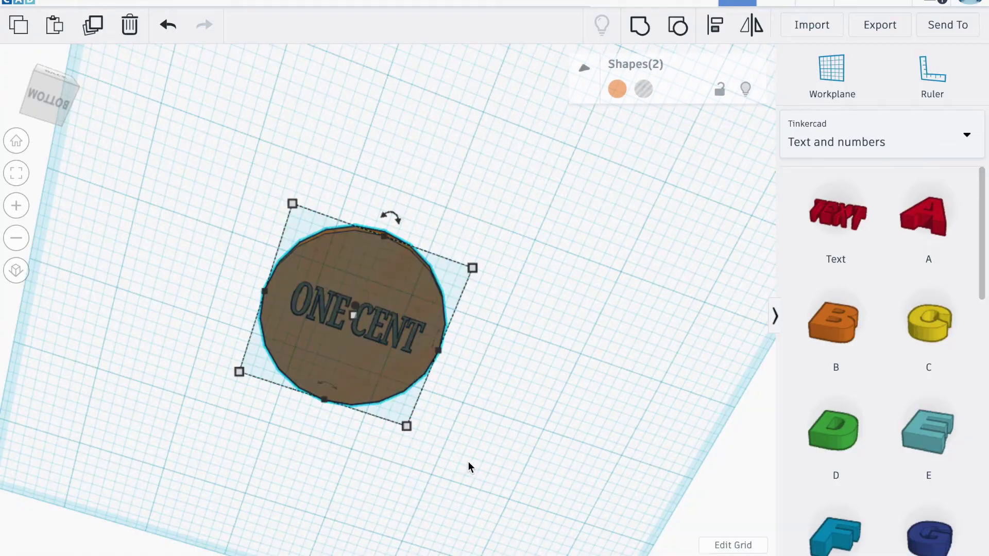
- Group the disc with the ONE CENT hole, then select the front coin group from the top view
left_click(640, 25)
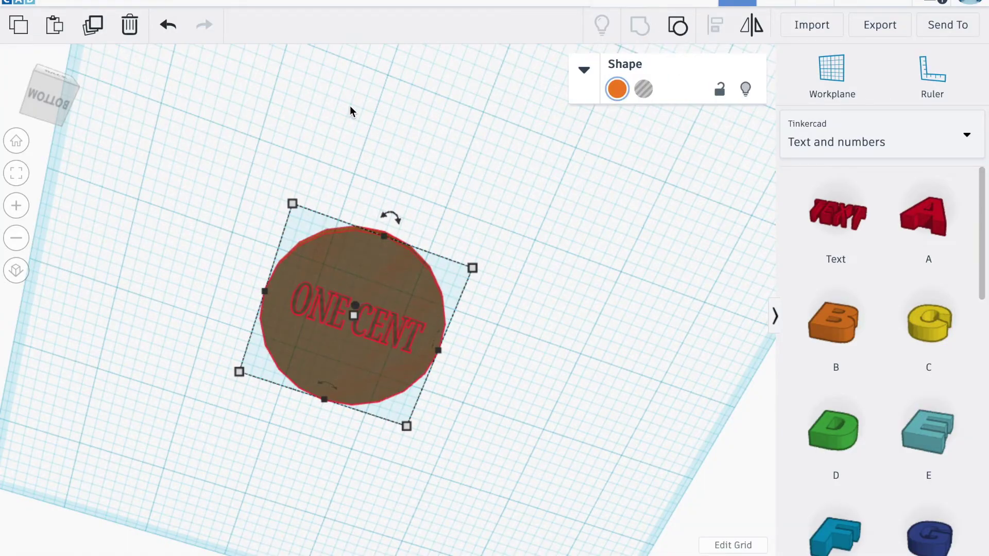
right_click_drag(350, 104, 469, 550)
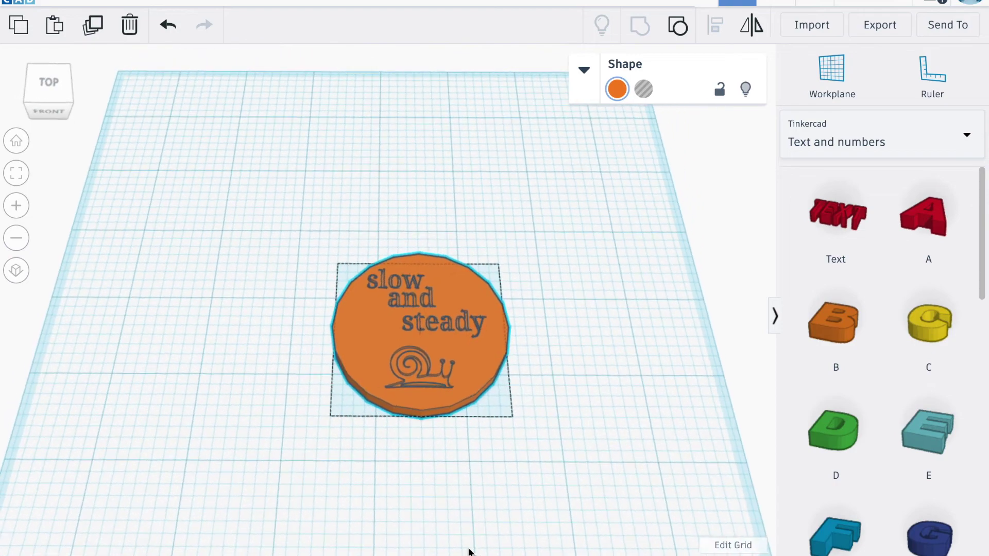
left_click(561, 390)
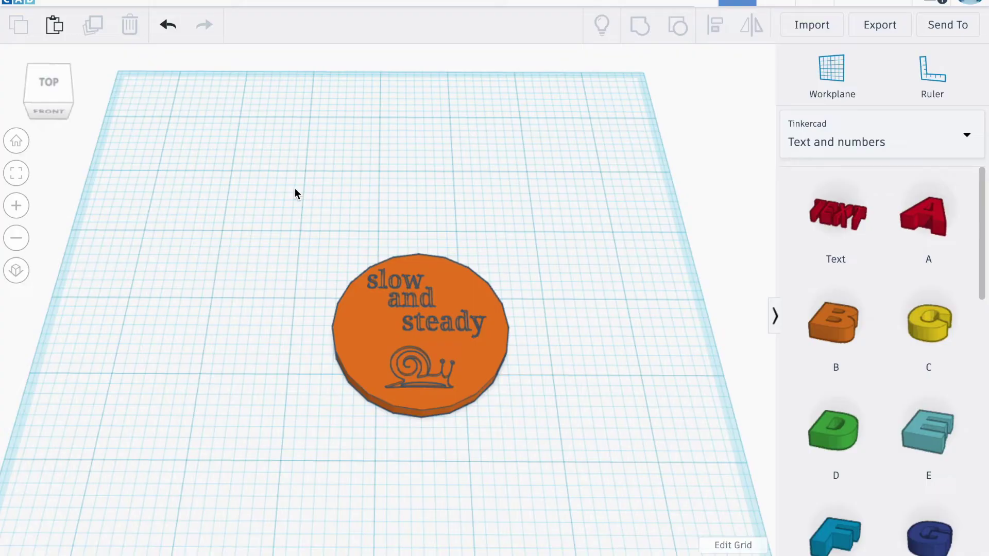
left_click_drag(290, 178, 572, 423)
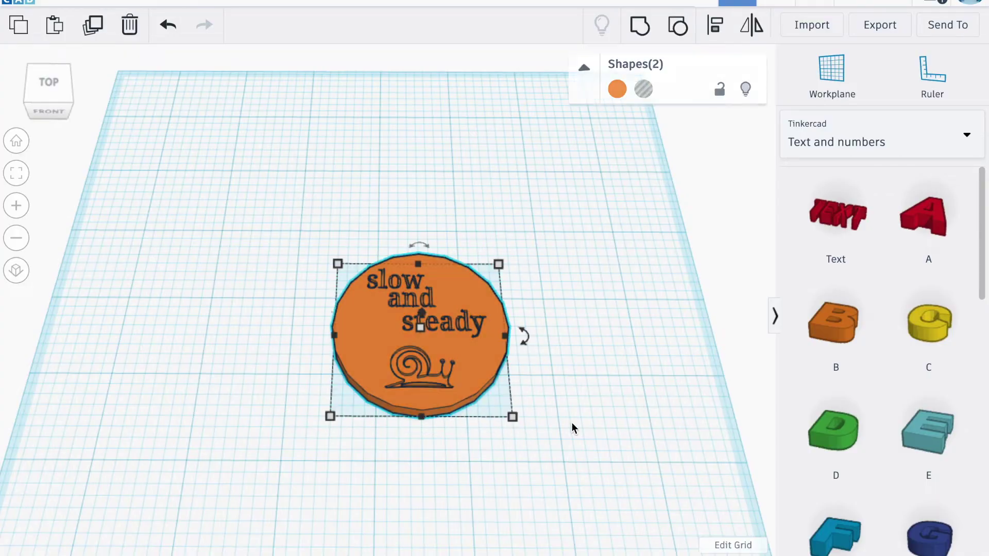
- Ungroup the coin, set the 'slow and steady' text and snail beside it, and select the orange disc
left_click(687, 33)
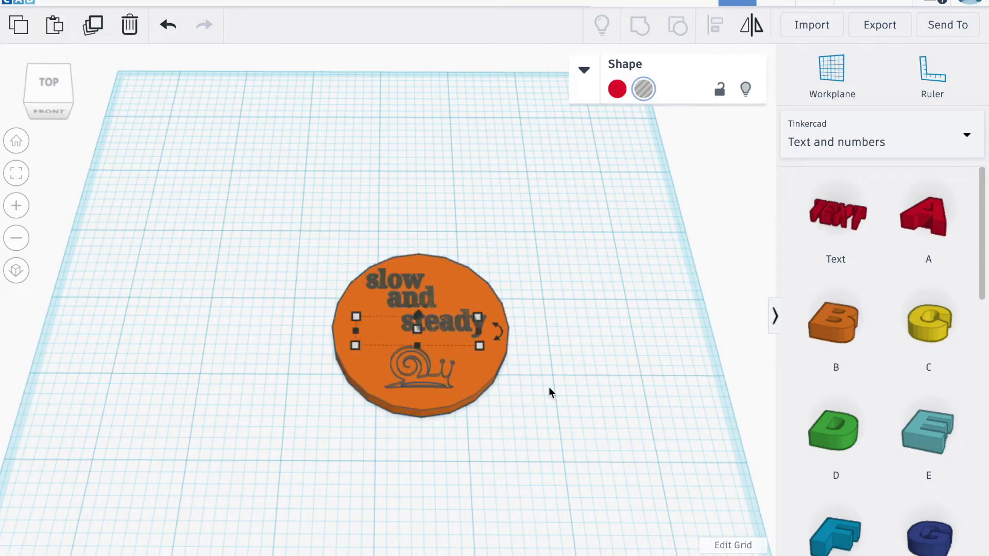
left_click_drag(409, 283, 344, 165)
left_click(428, 382)
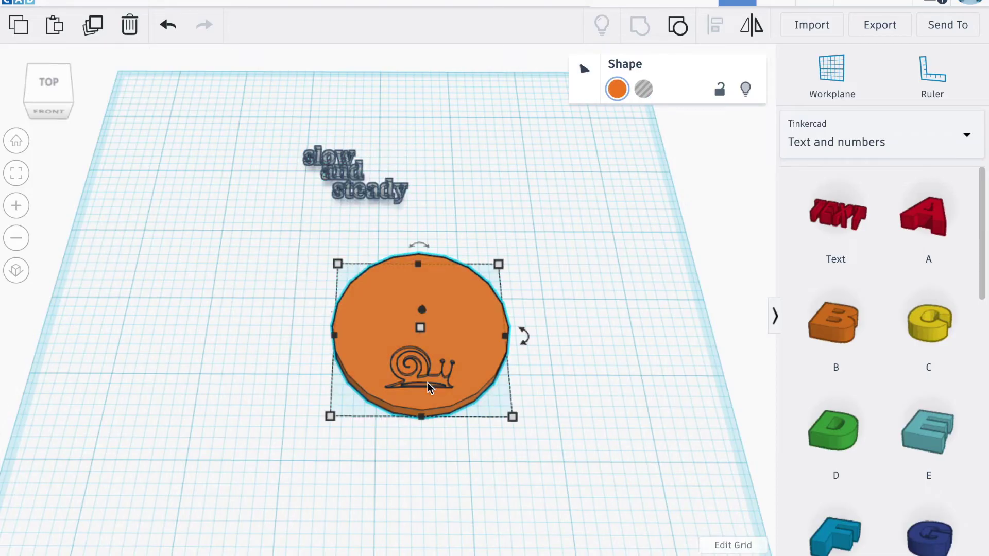
key("ctrl+z")
left_click_drag(424, 354, 464, 152)
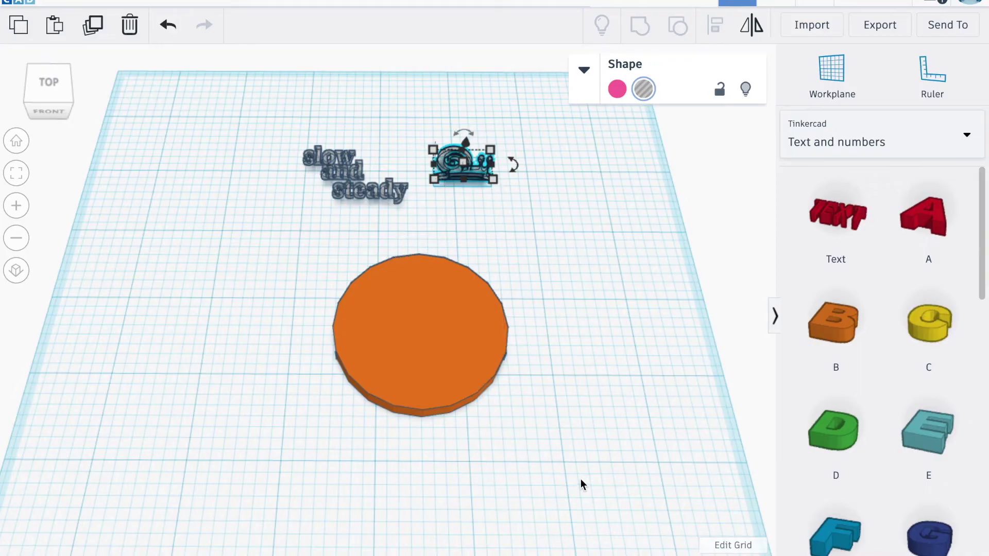
right_click_drag(580, 481, 524, 373)
right_click_drag(560, 417, 465, 307)
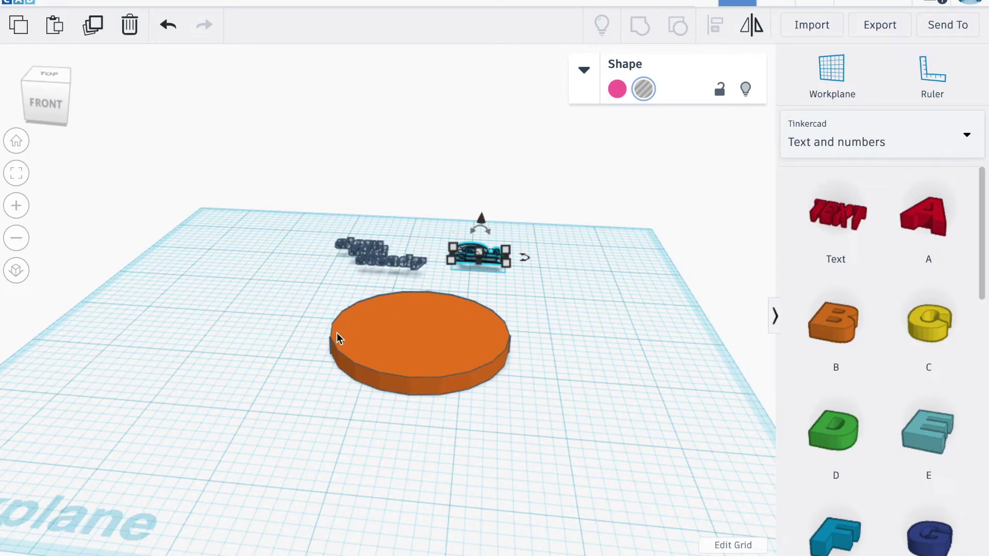
left_click(402, 341)
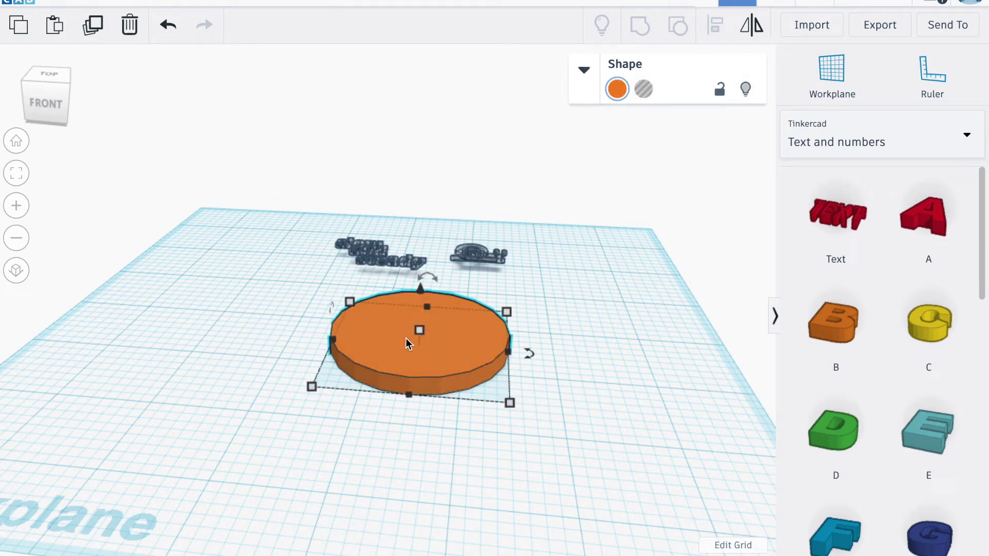
- Duplicate the orange disc and set the copy's two size values to 1.95
key("ctrl+v")
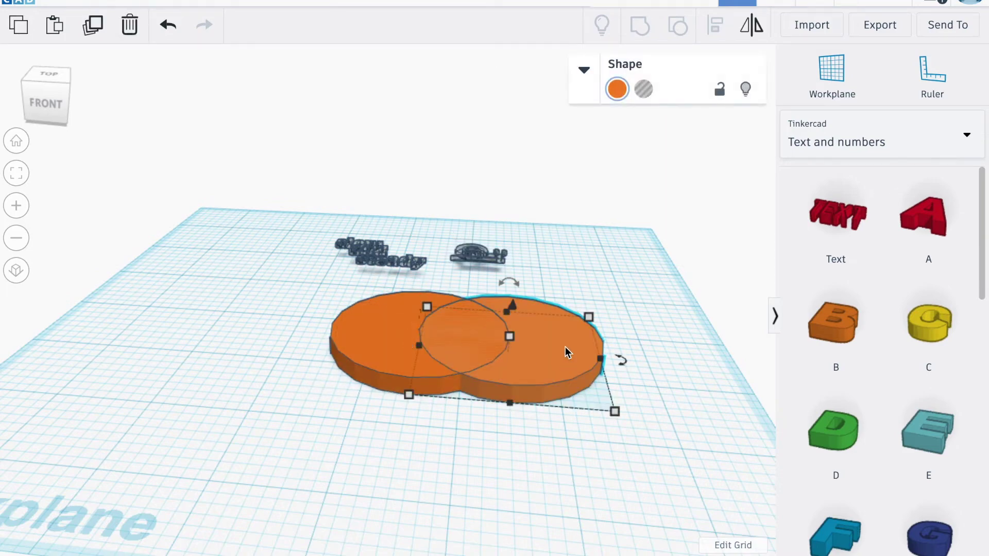
key("ctrl+z")
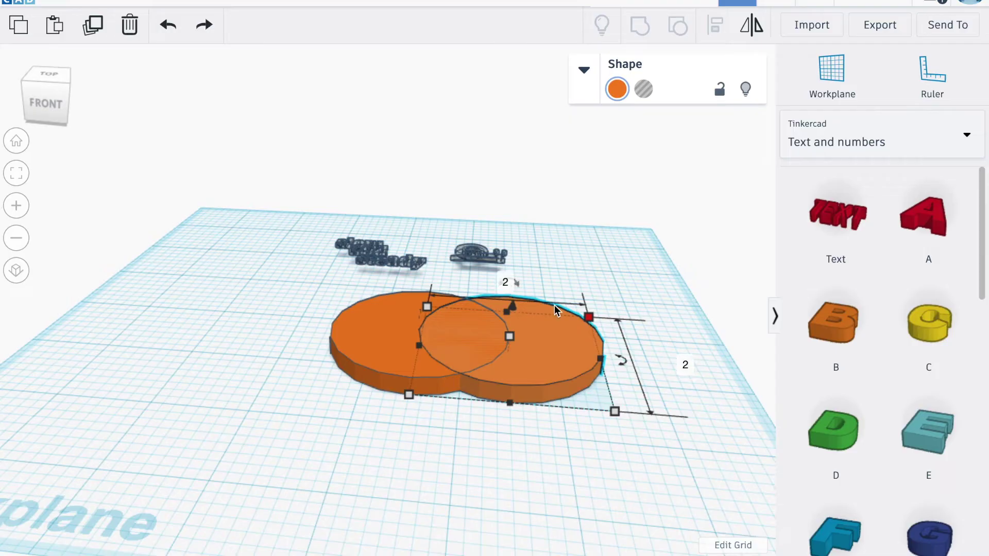
left_click(506, 282)
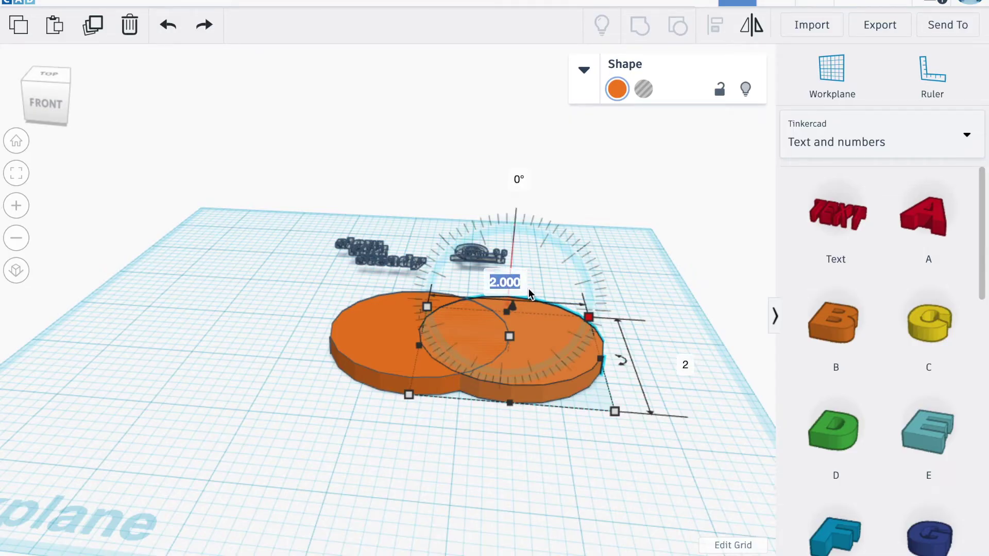
type("1.")
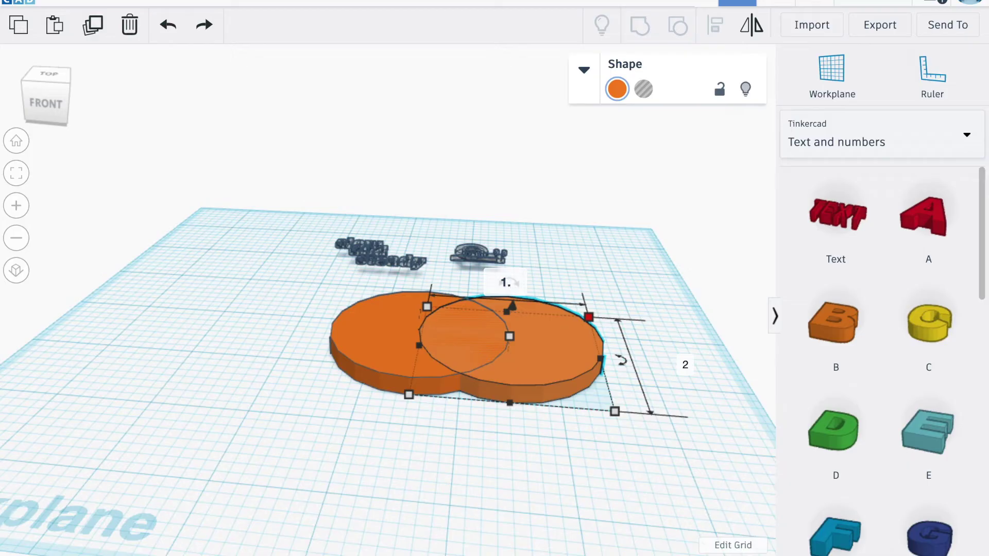
type("95")
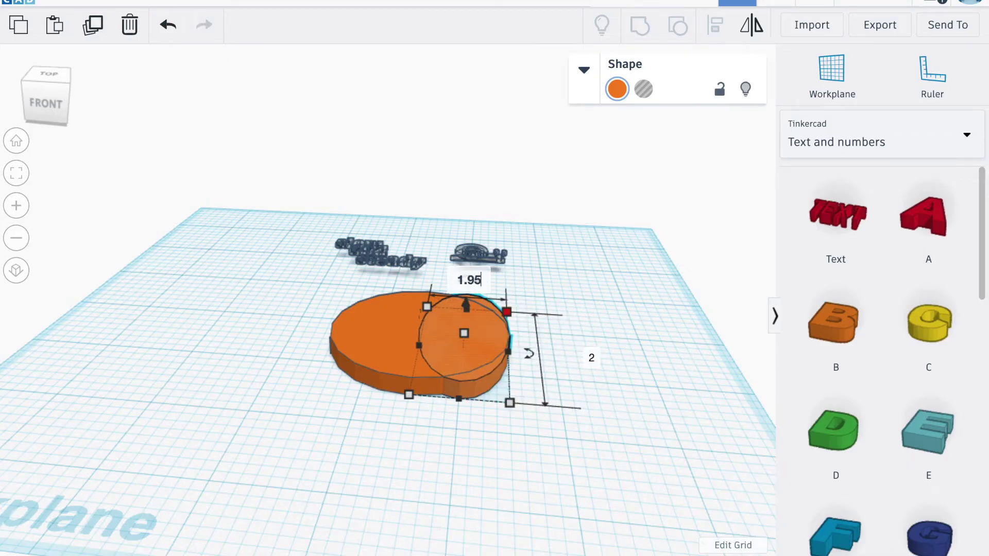
key("Return")
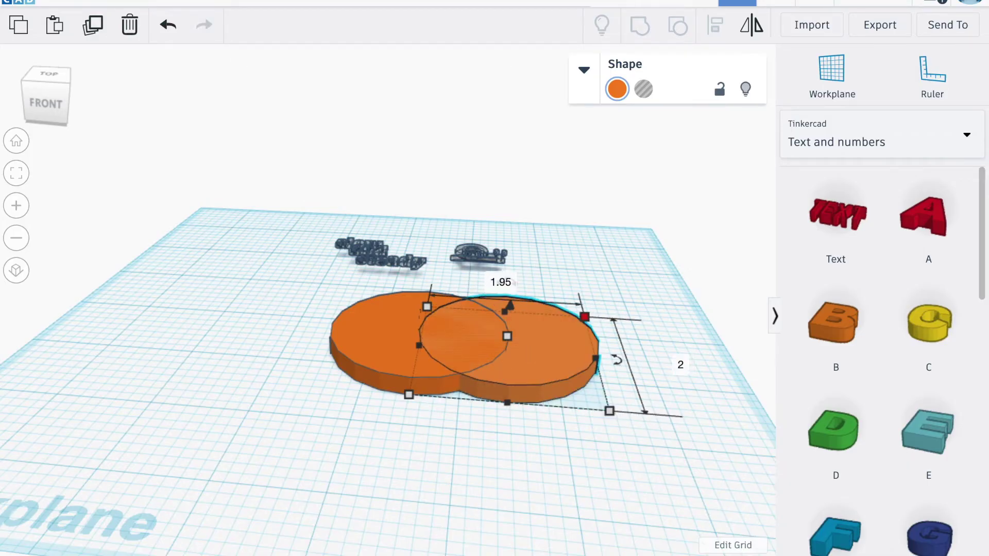
left_click(679, 366)
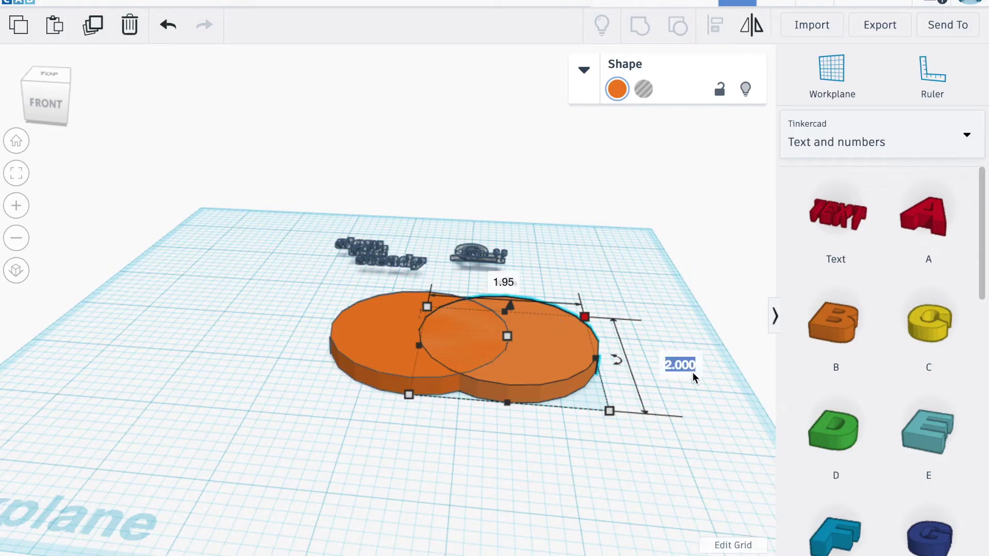
type("1.95")
key("Return")
- Flatten the copied disc to 0.05 height and turn it into a hole
right_click_drag(545, 402, 542, 501)
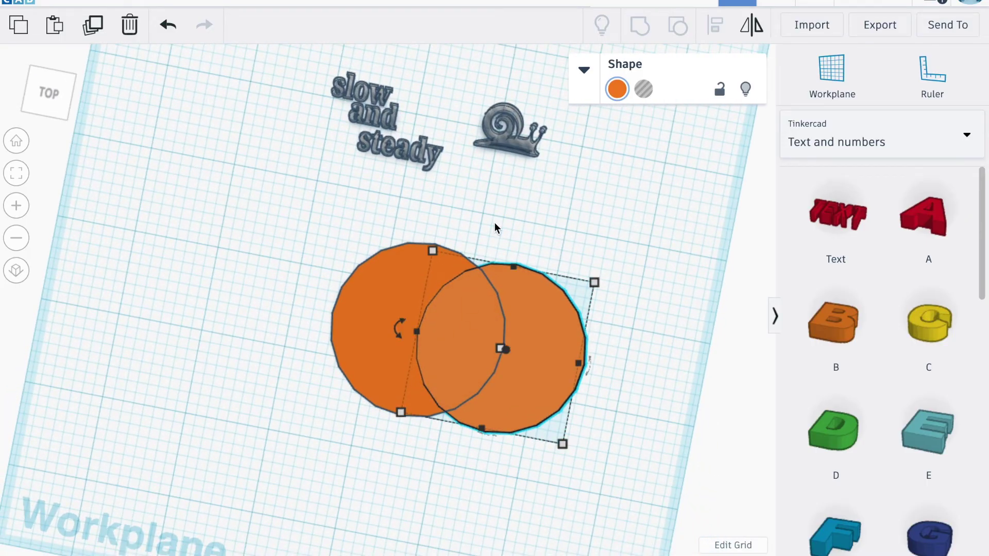
right_click_drag(656, 496, 611, 369)
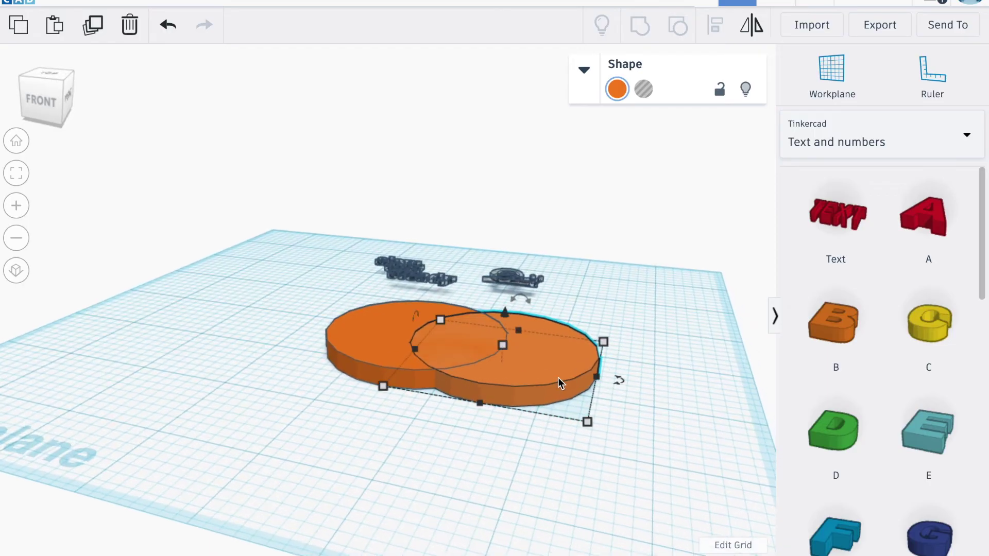
mouse_move(509, 352)
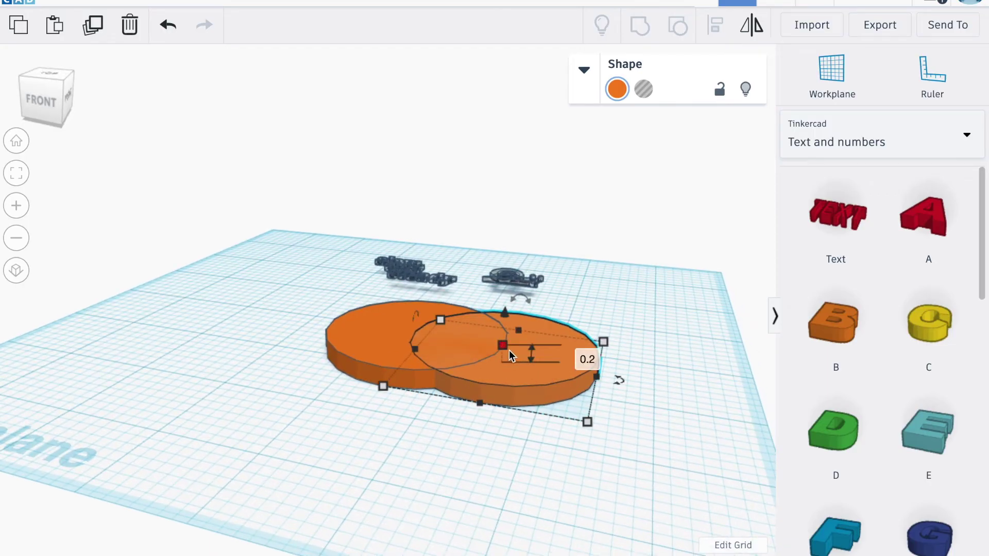
left_click(594, 359)
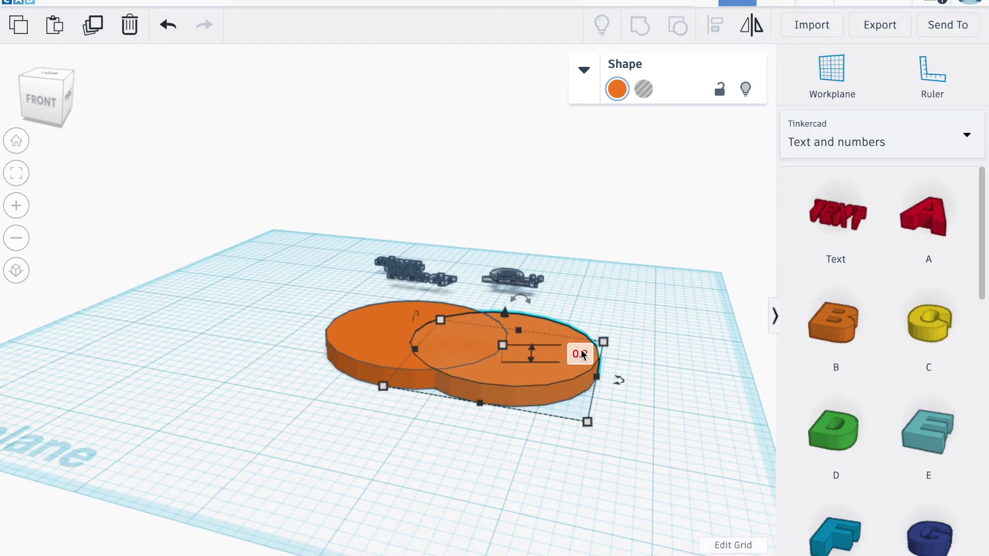
type(".05")
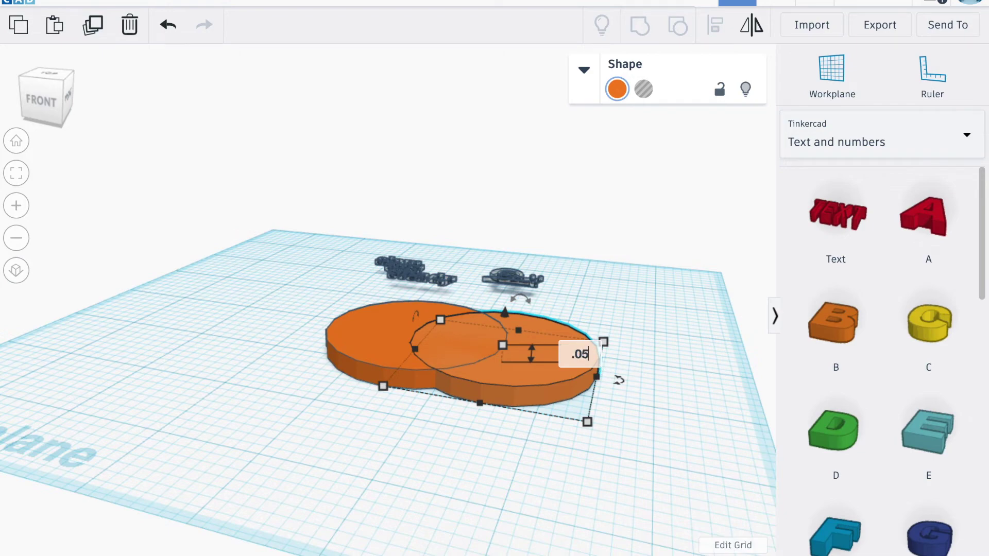
key("Return")
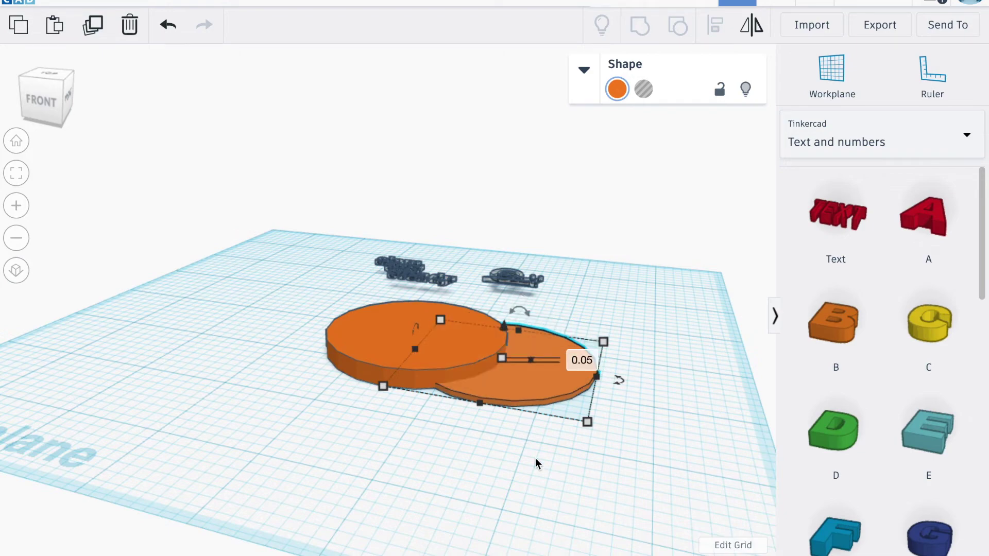
right_click_drag(533, 446, 575, 469)
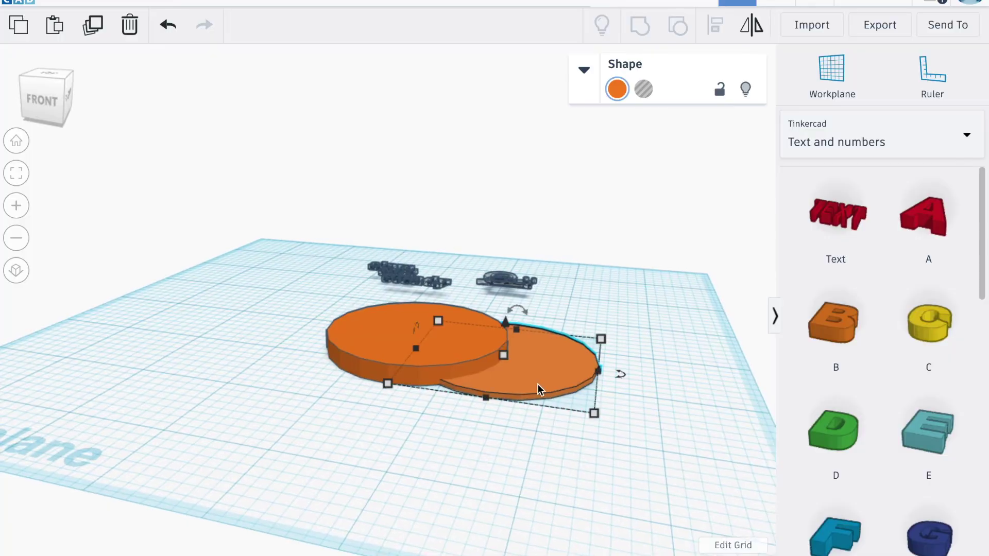
left_click(645, 90)
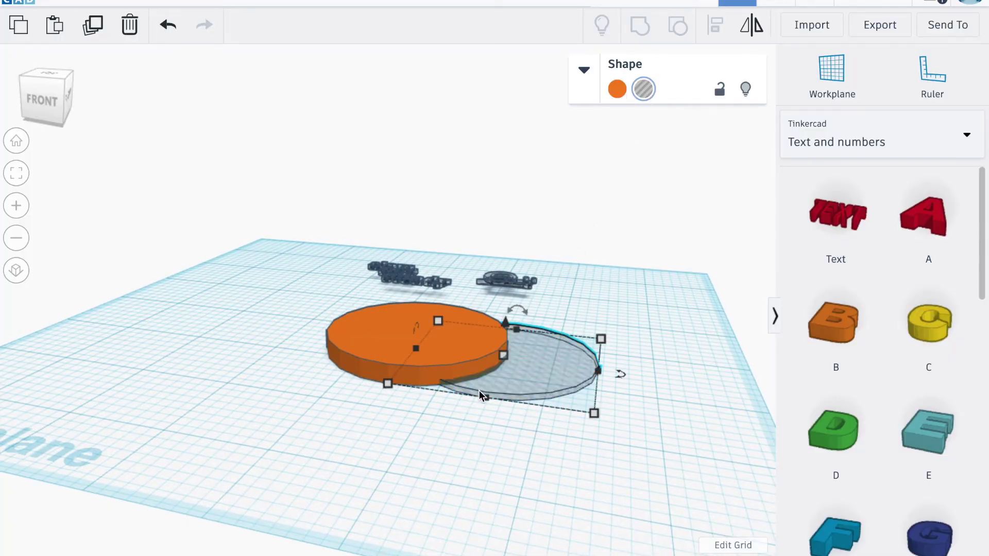
- Align the thin hole disc and ONE CENT text centred on the orange coin along both axes
right_click_drag(559, 366, 356, 494)
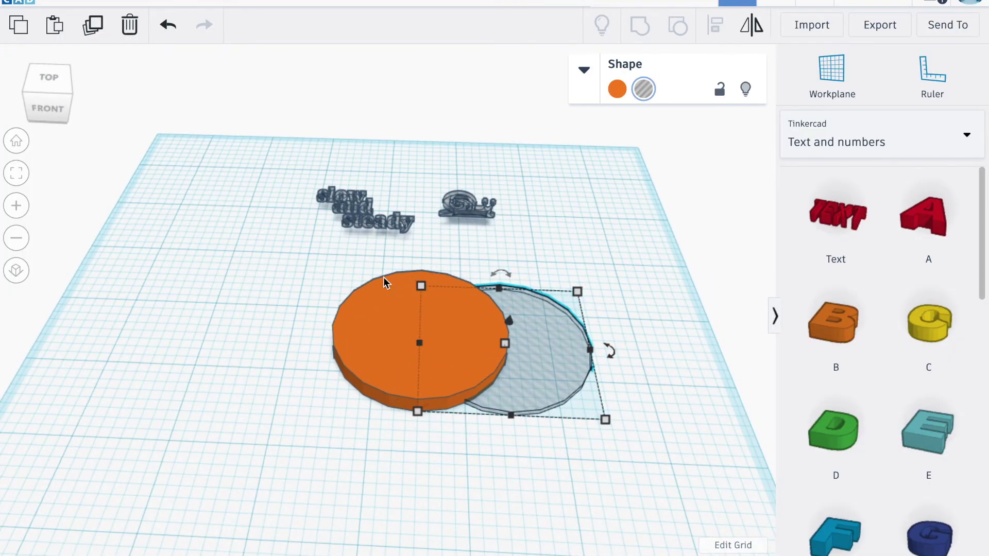
left_click_drag(587, 446, 620, 446)
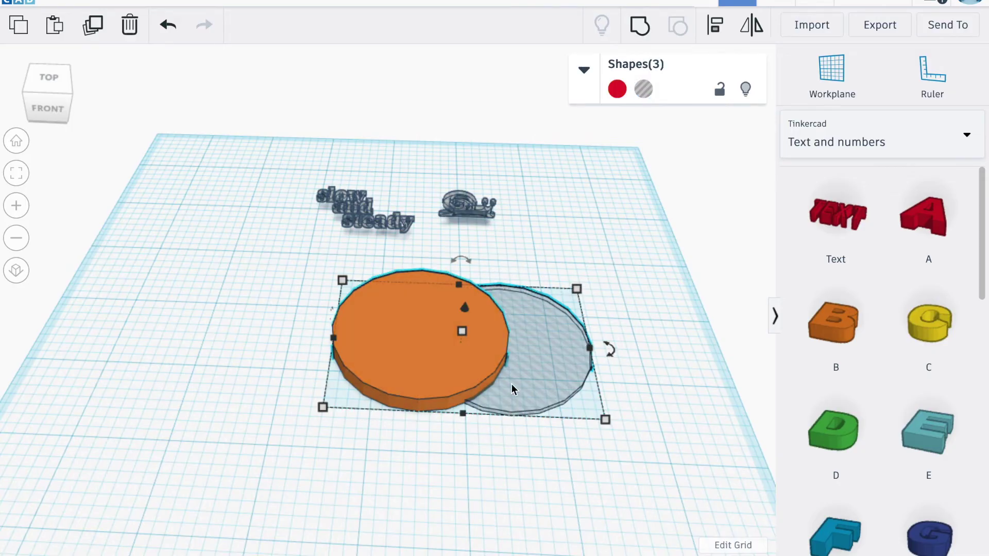
left_click(715, 25)
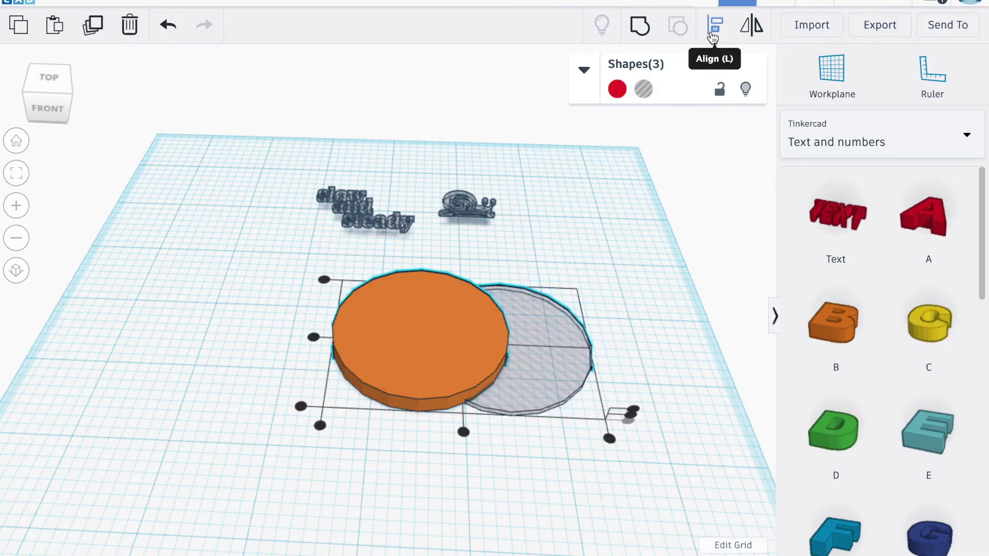
left_click(633, 409)
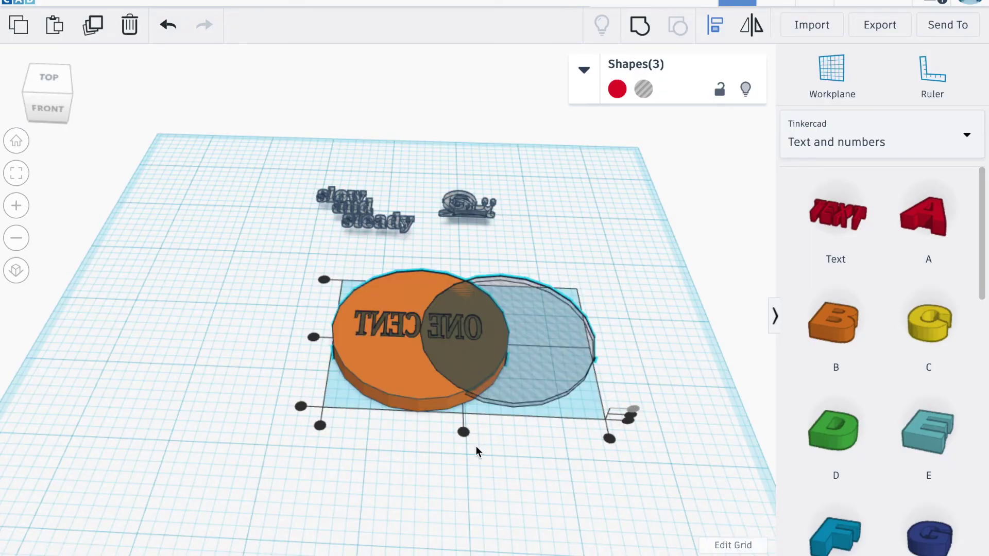
left_click(463, 432)
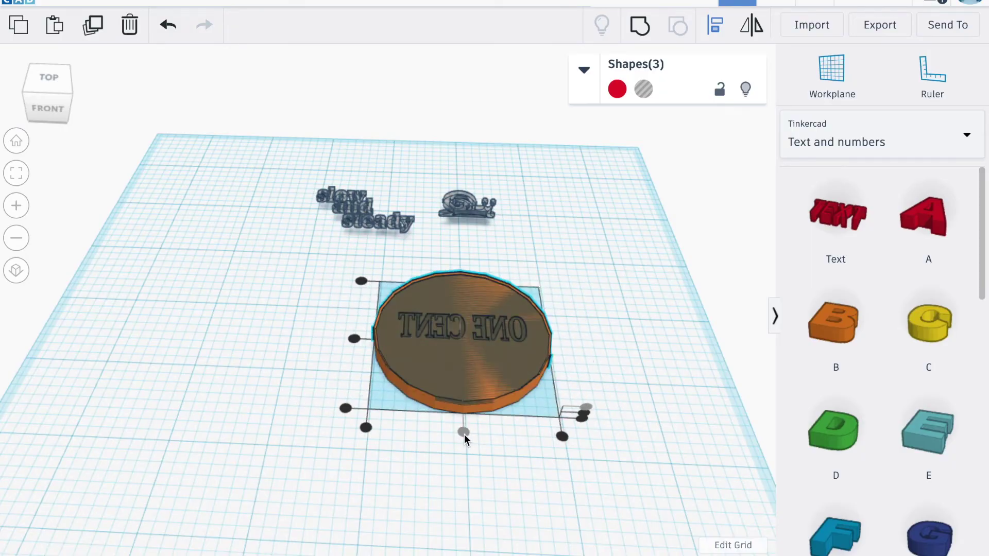
left_click(354, 339)
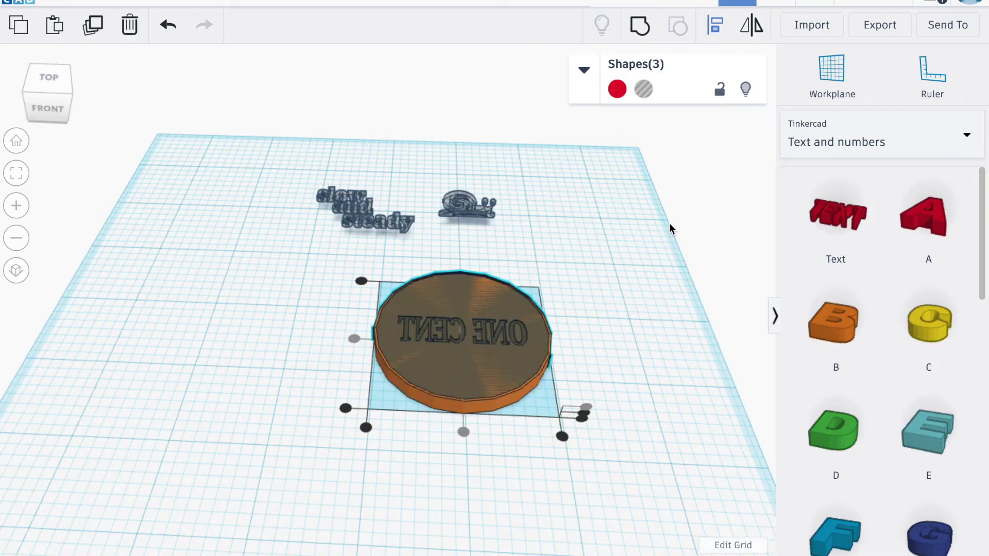
right_click_drag(644, 483, 658, 327)
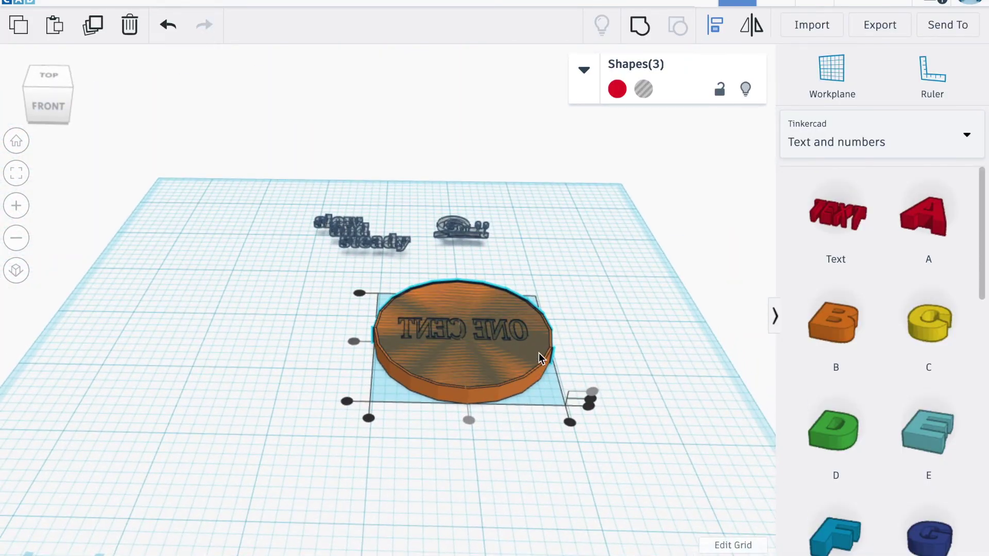
left_click(626, 349)
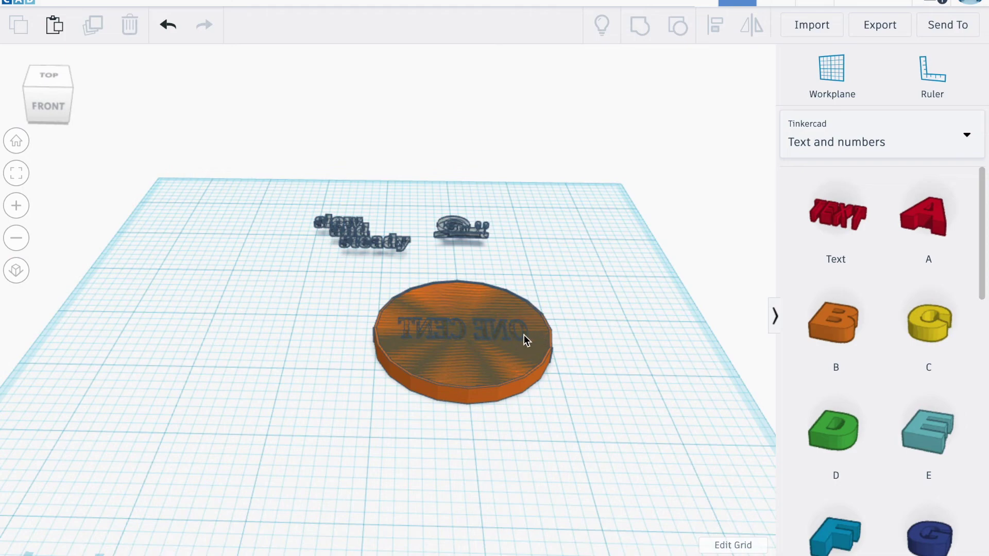
- Lower the mirrored ONE CENT text down into the coin
scroll(554, 377, "up", 5)
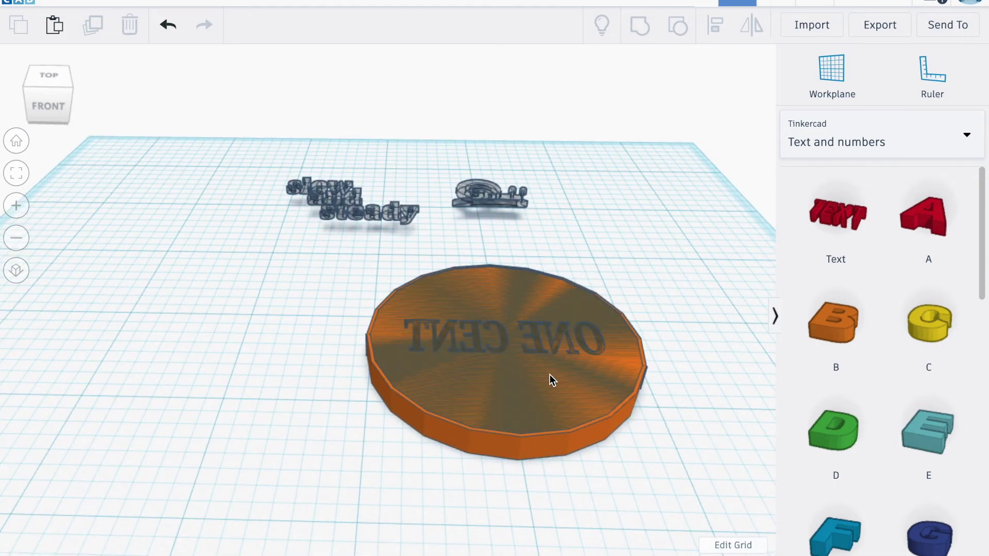
scroll(474, 354, "up", 2)
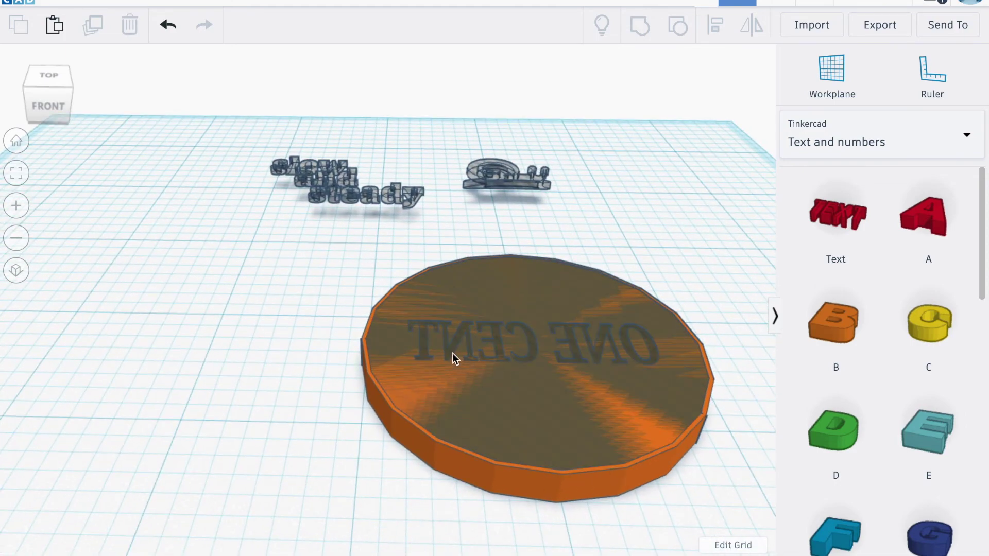
left_click(532, 359)
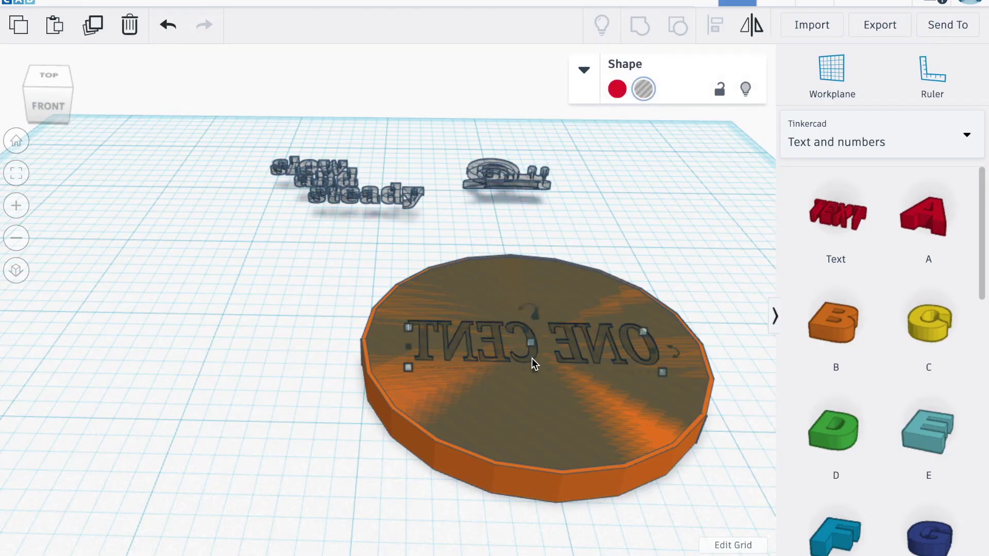
key("d")
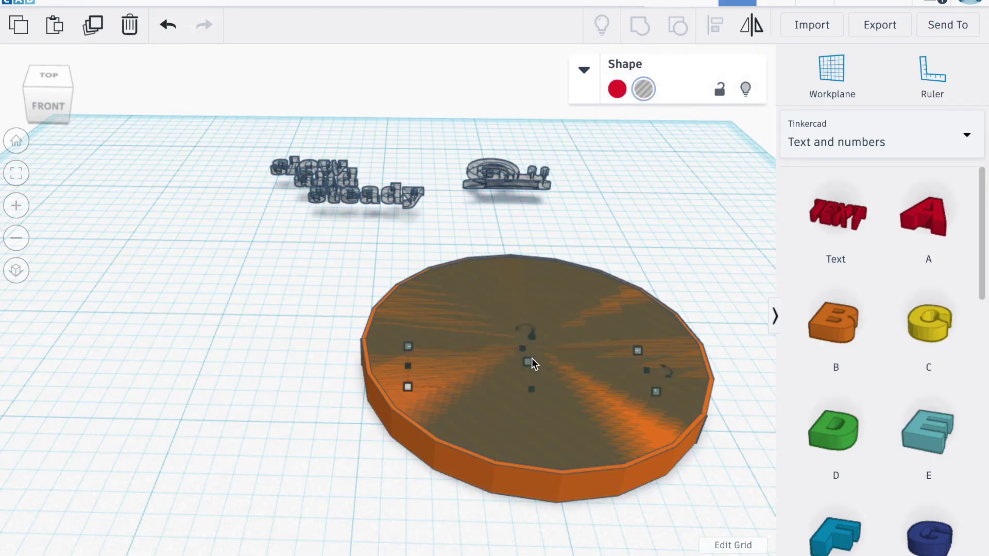
right_click_drag(616, 428, 594, 546)
- Group the coin, hole disc and ONE CENT text into one orange coin with a raised rim
left_click_drag(304, 199, 678, 554)
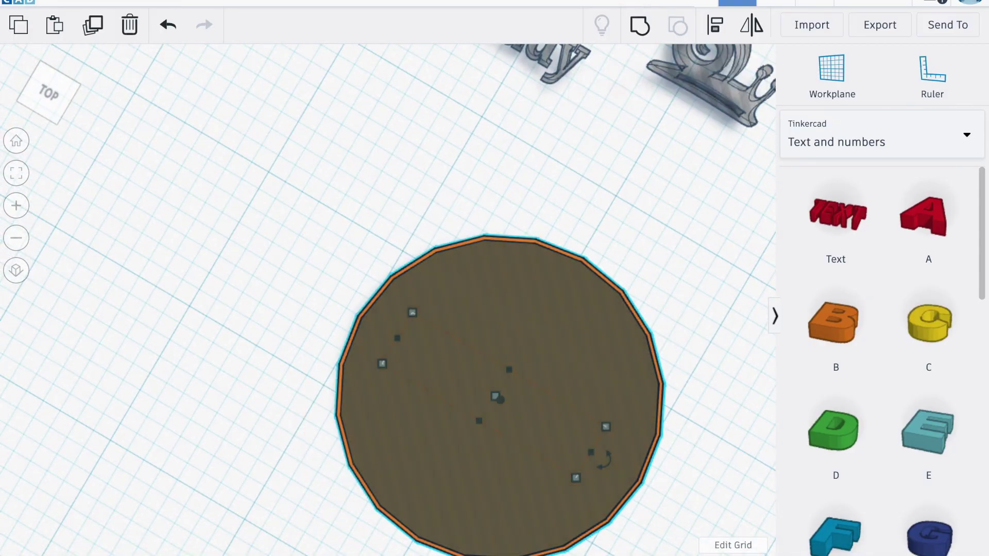
left_click(647, 32)
right_click_drag(676, 507, 524, 166)
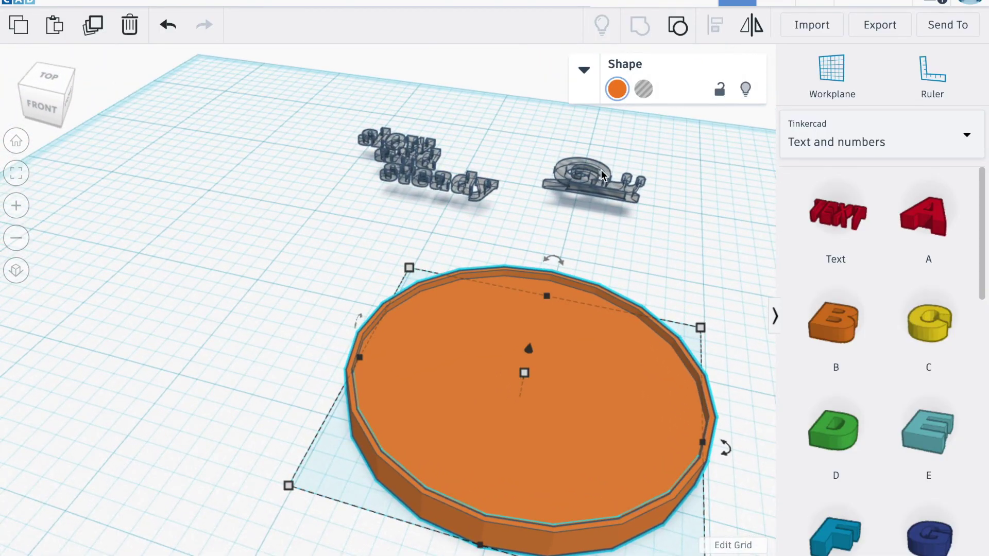
- Place the snail on the coin face in solid pink and the 'slow and steady' text in solid red
left_click_drag(579, 190, 512, 484)
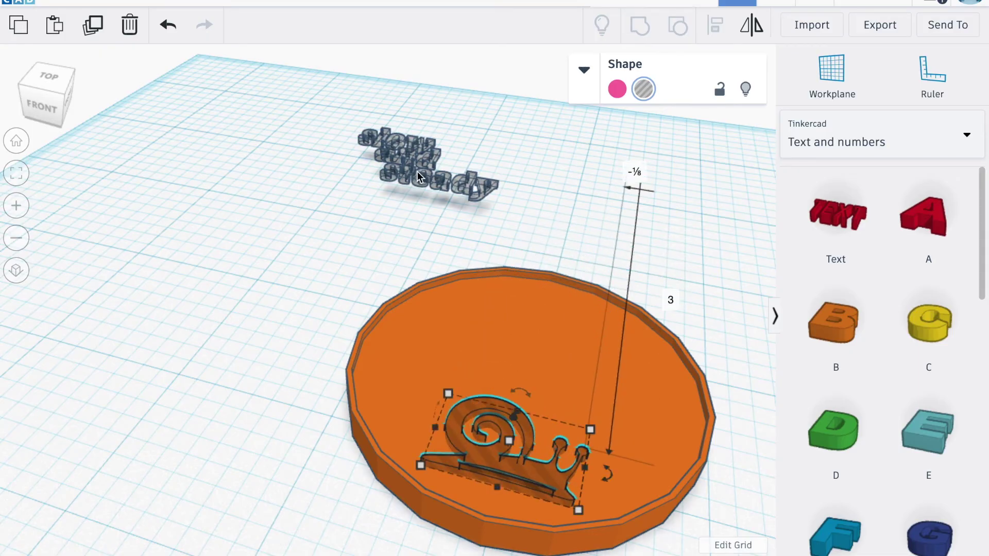
left_click(616, 91)
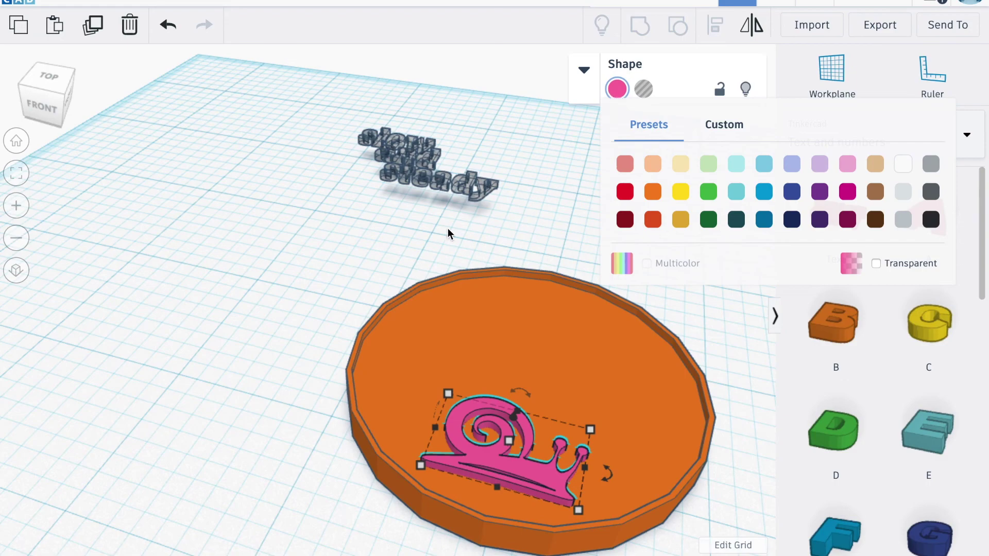
left_click_drag(438, 183, 584, 394)
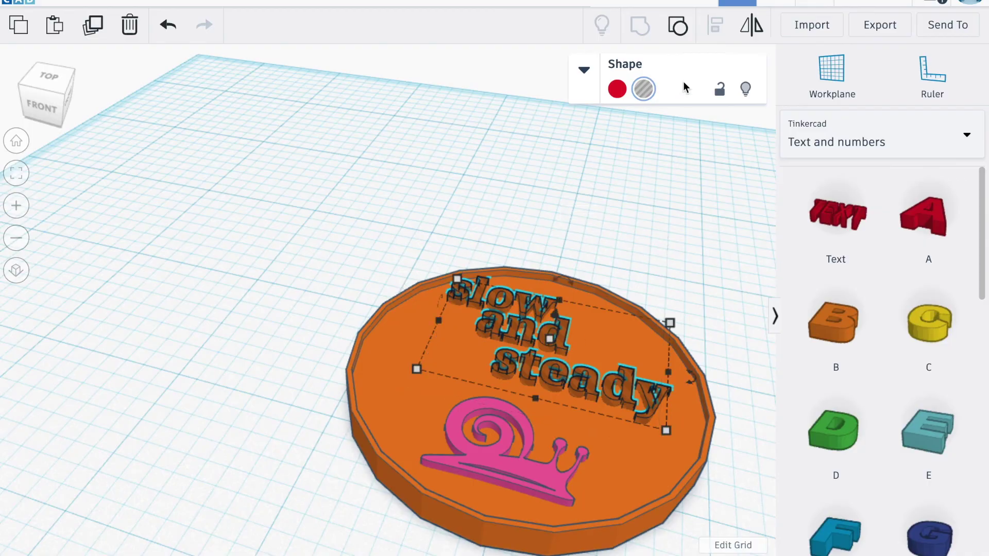
left_click(617, 89)
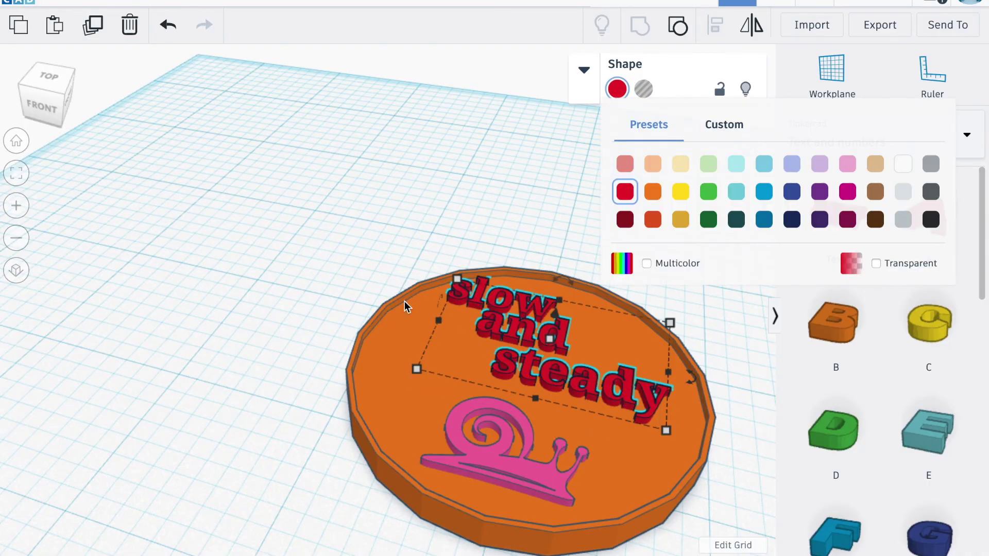
right_click_drag(372, 491, 411, 425)
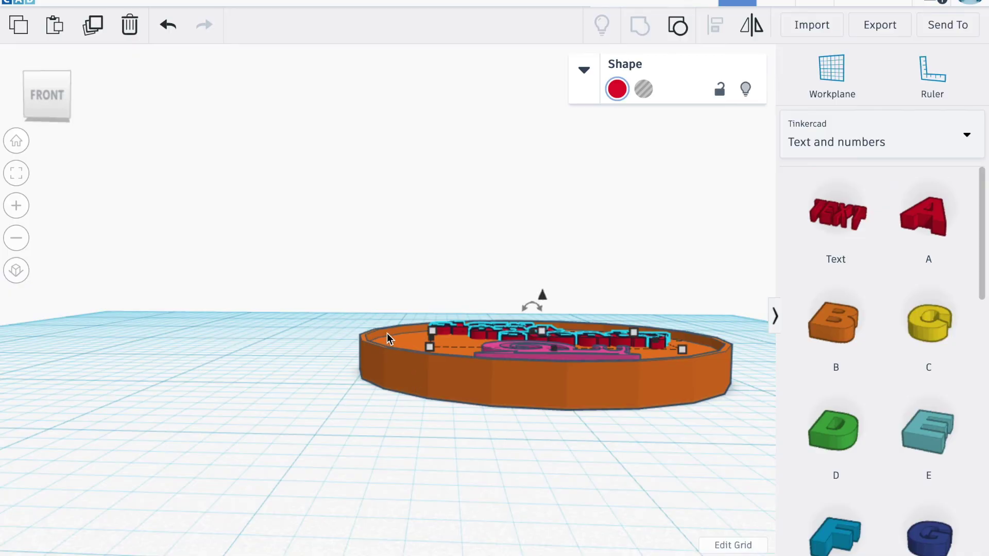
- Marquee-select the coin, red 'slow and steady' text and pink snail, and group them into one object
mouse_move(527, 406)
right_mouse_down()
mouse_move(518, 442)
mouse_move(533, 420)
right_mouse_up()
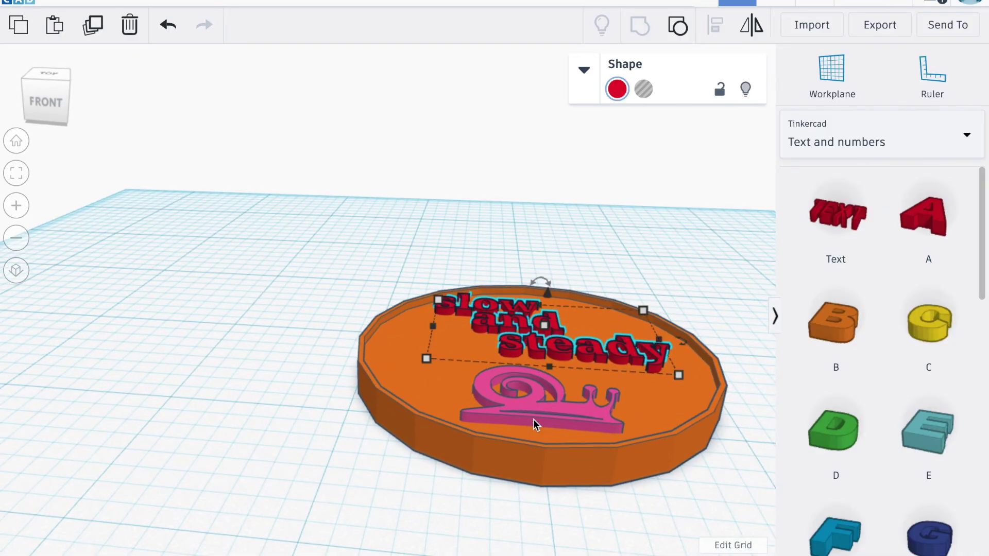
left_click(578, 407)
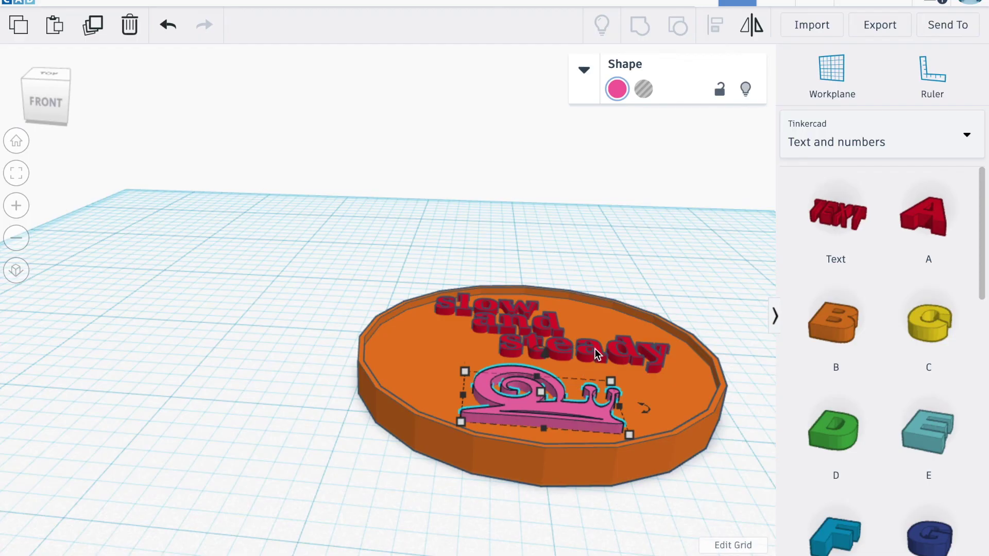
left_click(595, 348)
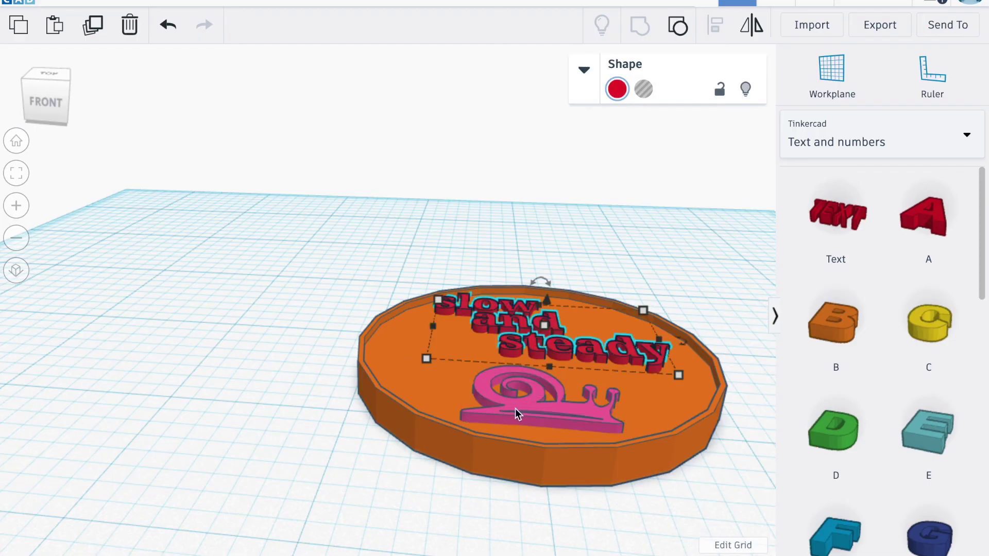
left_click(543, 409)
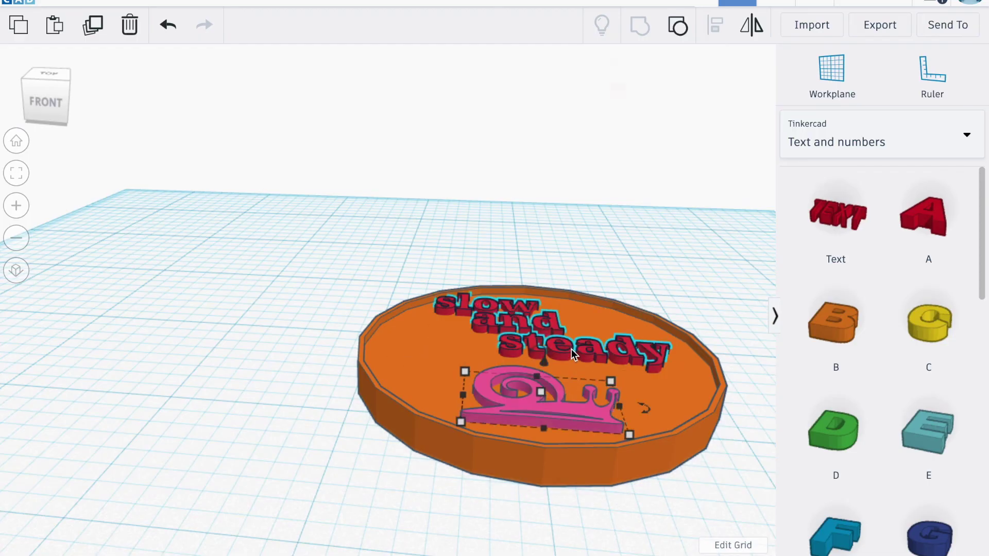
left_click(571, 349)
right_click_drag(460, 492, 466, 467)
left_click_drag(347, 269, 724, 512)
left_click(639, 28)
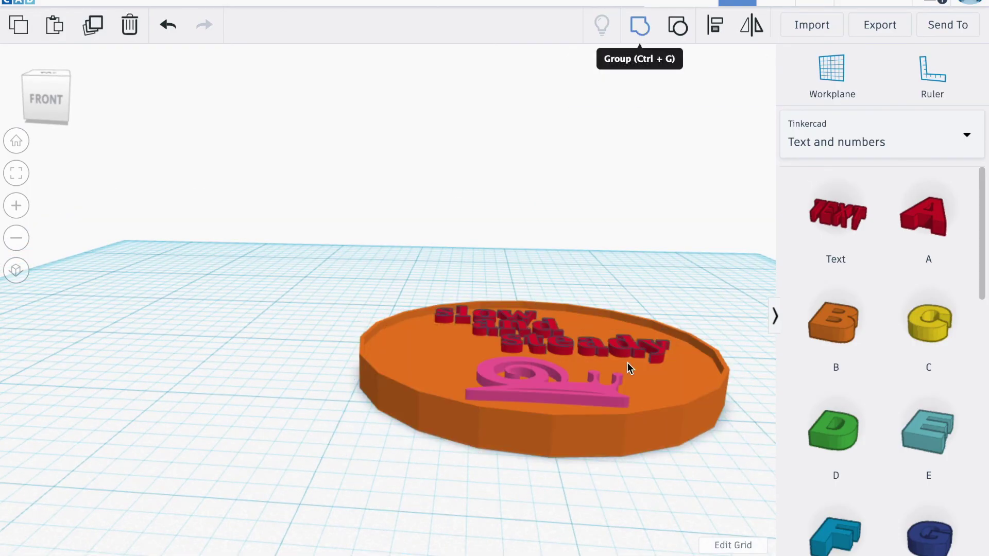
left_click(264, 380)
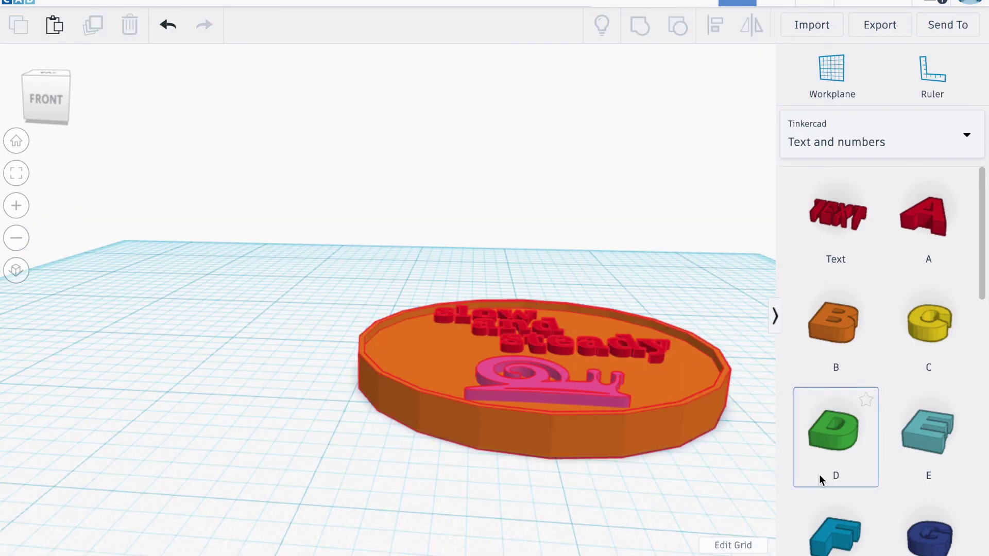